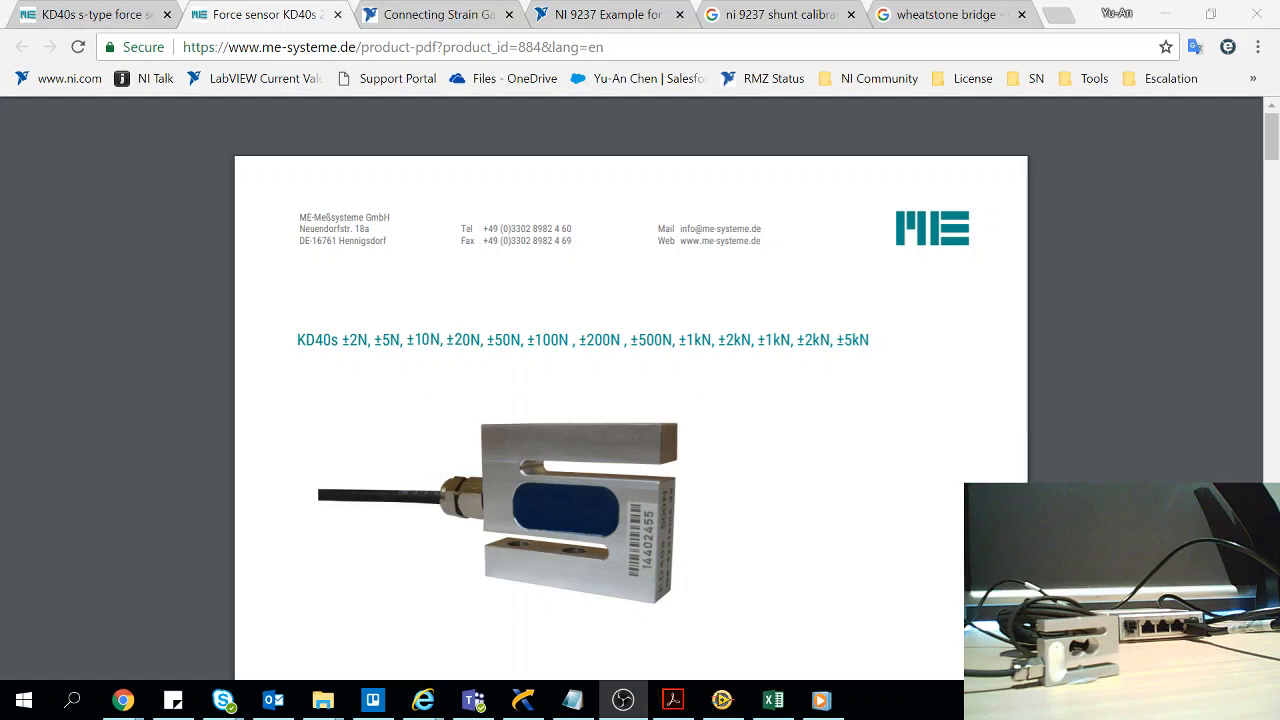
Examine the KD40s datasheet description for the sensor's accuracy, rated output and nominal output signal
left_click(115, 442)
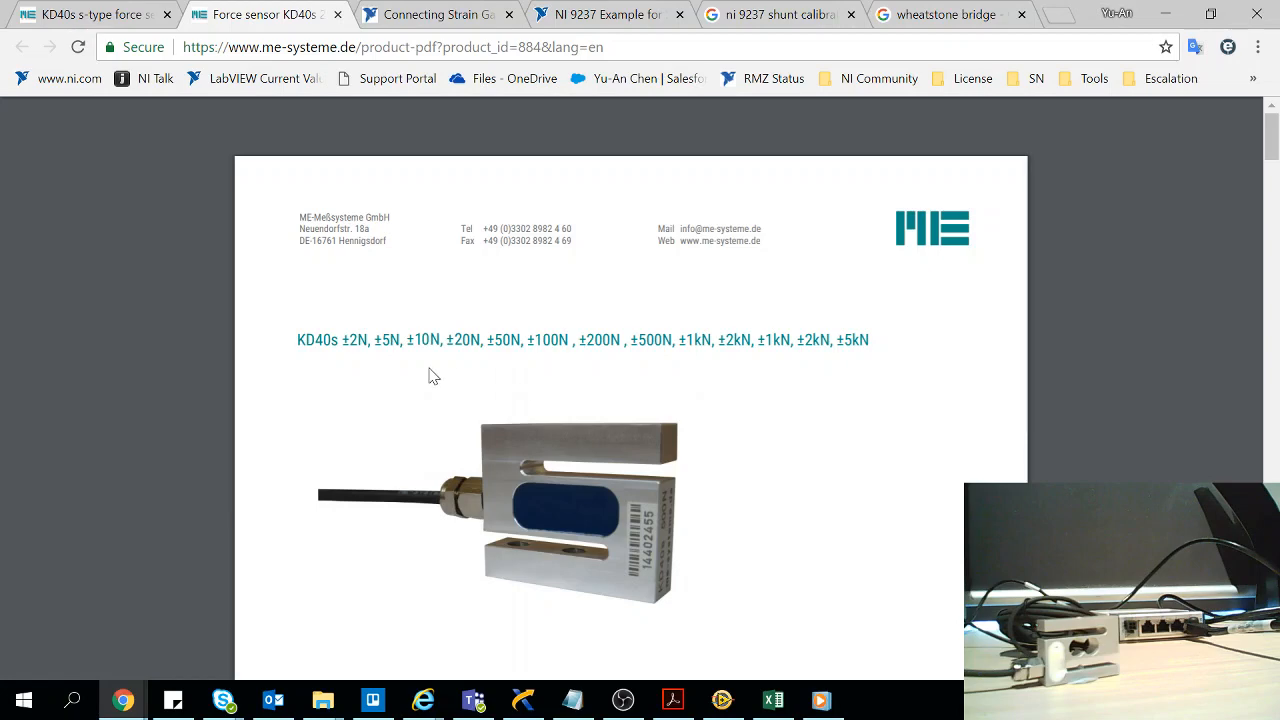
scroll(428, 375, "down", 5)
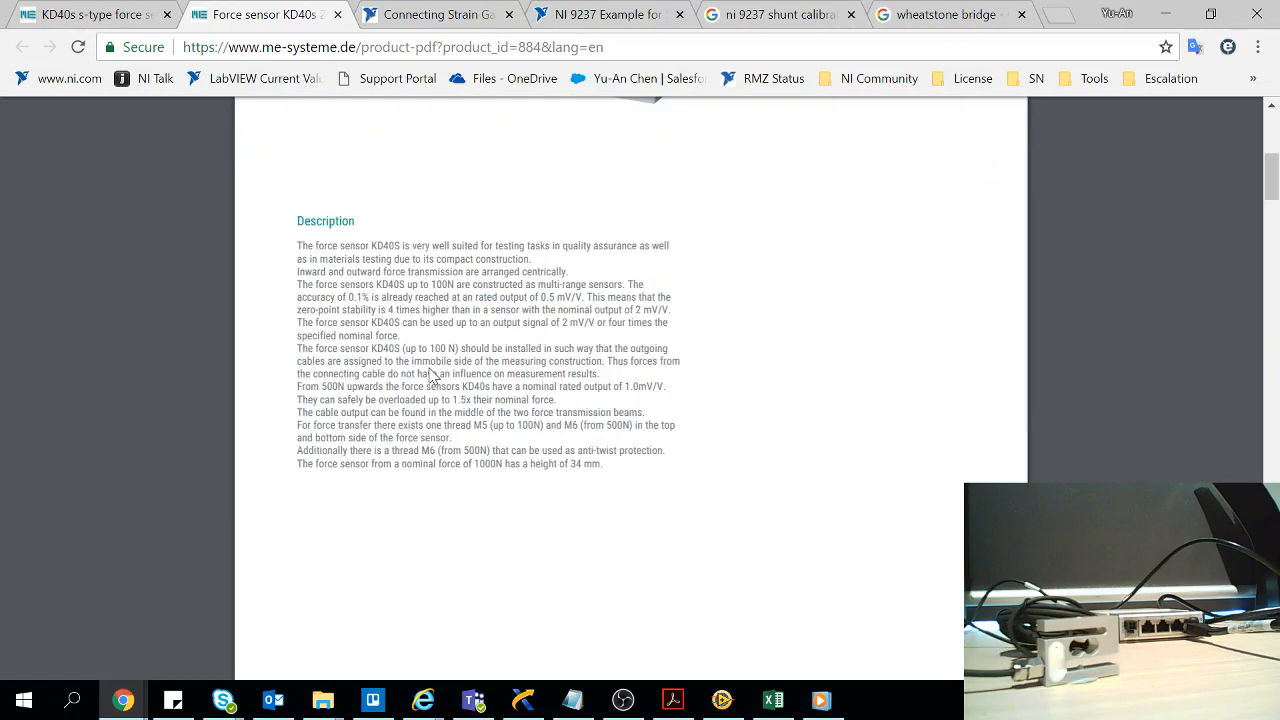
scroll(549, 414, "up", 1)
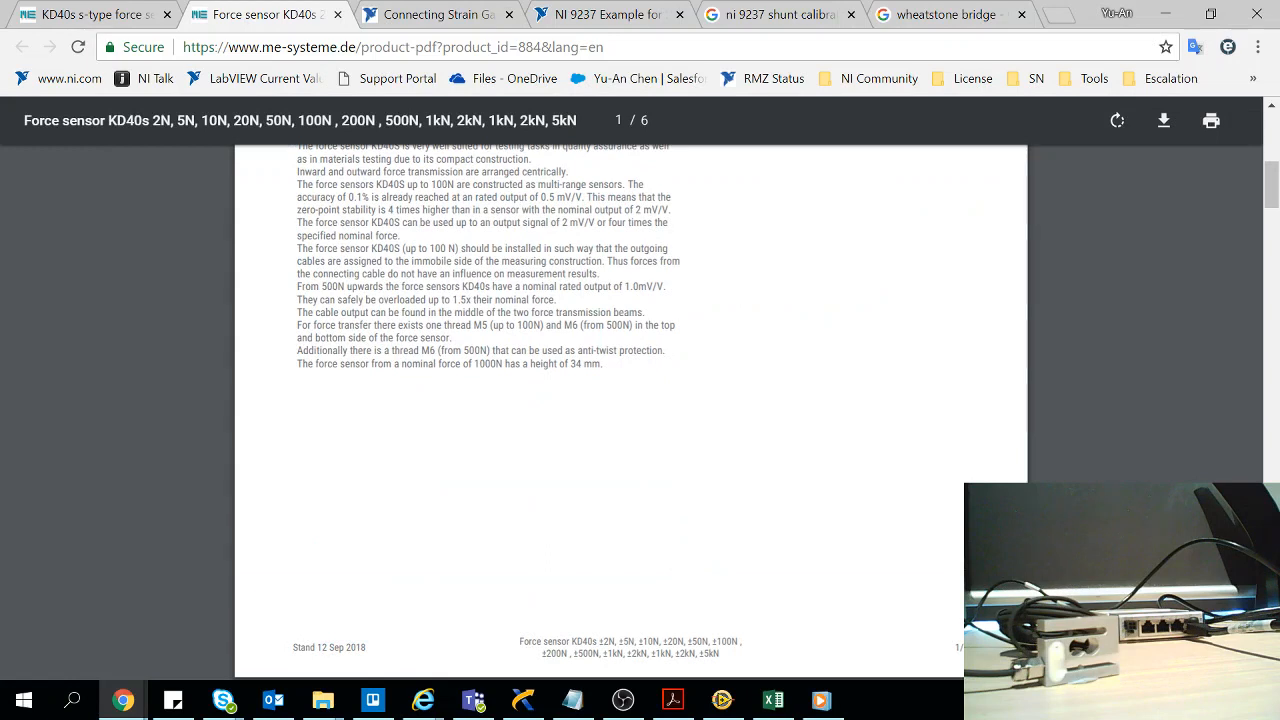
left_click_drag(537, 197, 583, 197)
left_click_drag(388, 210, 410, 210)
left_click_drag(636, 210, 670, 210)
scroll(769, 320, "down", 5)
scroll(769, 327, "down", 10)
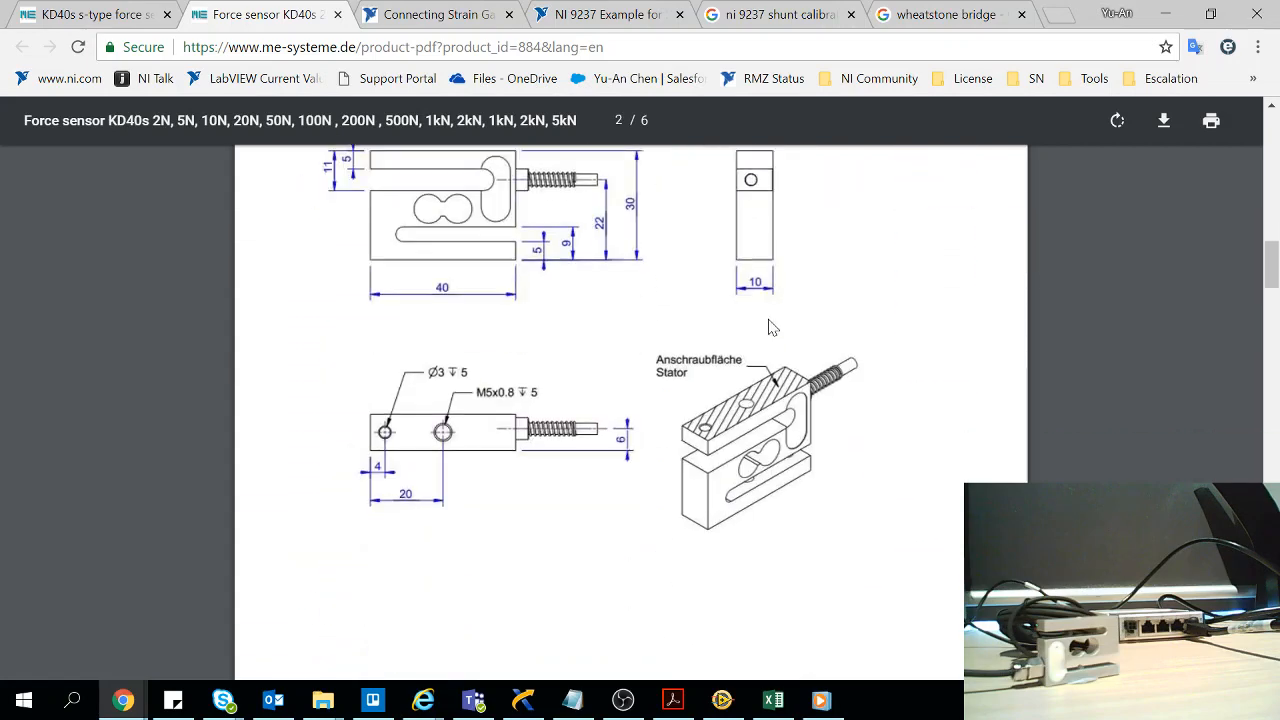
Examine the electrical data in the datasheet's technical tables, especially the output resistance and rated excitation voltage range
scroll(771, 327, "down", 5)
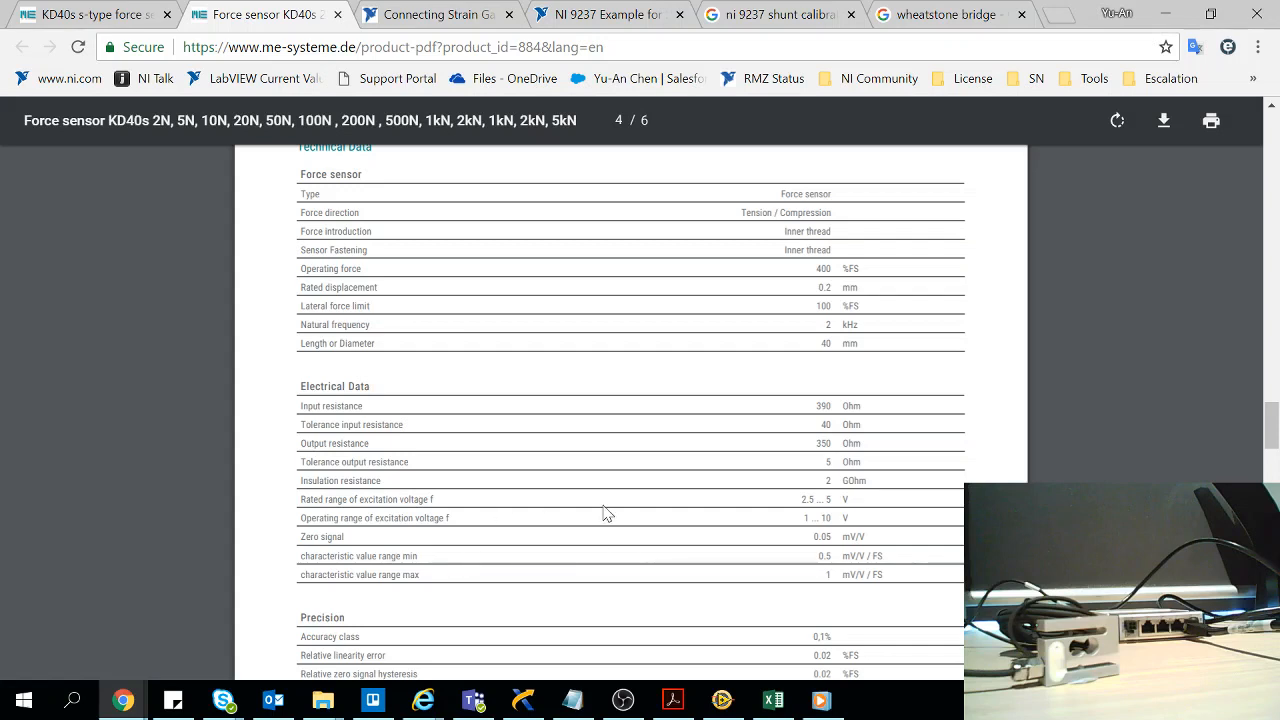
left_click_drag(801, 499, 850, 499)
left_click(808, 454)
double_click(823, 443)
left_click_drag(800, 499, 850, 500)
scroll(630, 410, "down", 2)
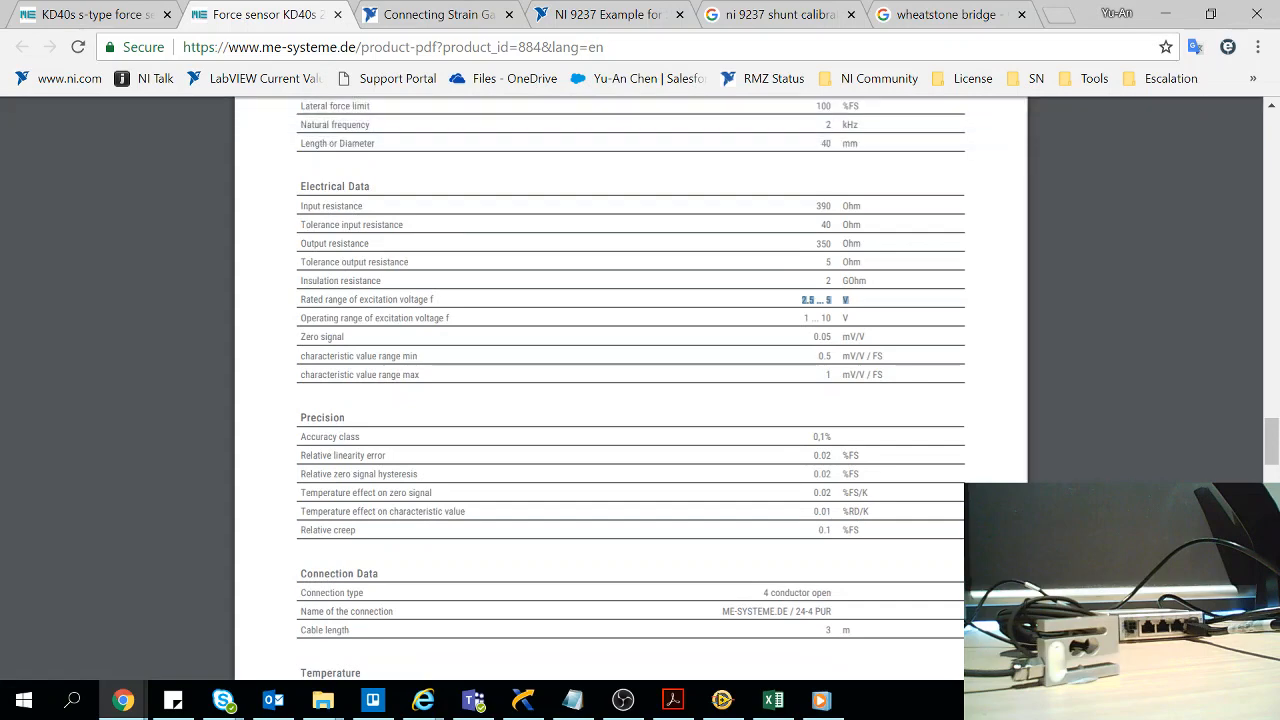
Switch to SignalExpress and replace the existing DAQmx Acquire step with a new DAQmx analog input Force (Bridge) step
left_click(722, 700)
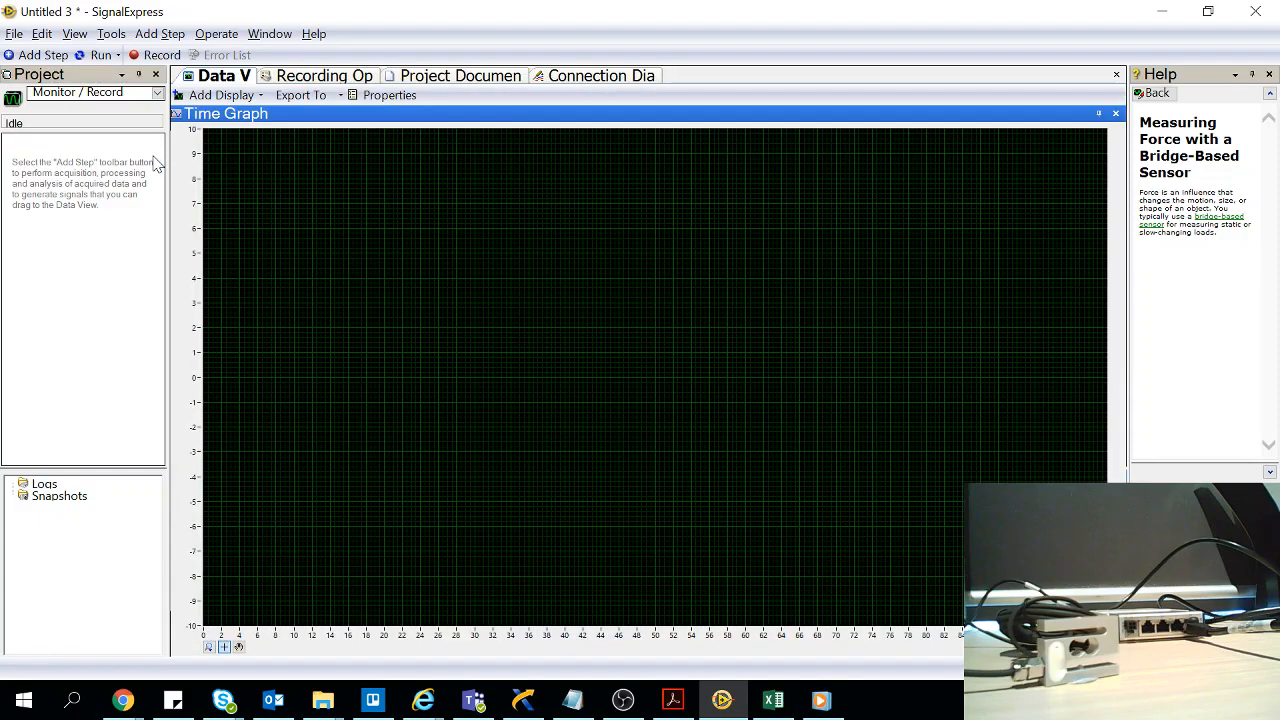
key("Delete")
left_click(33, 54)
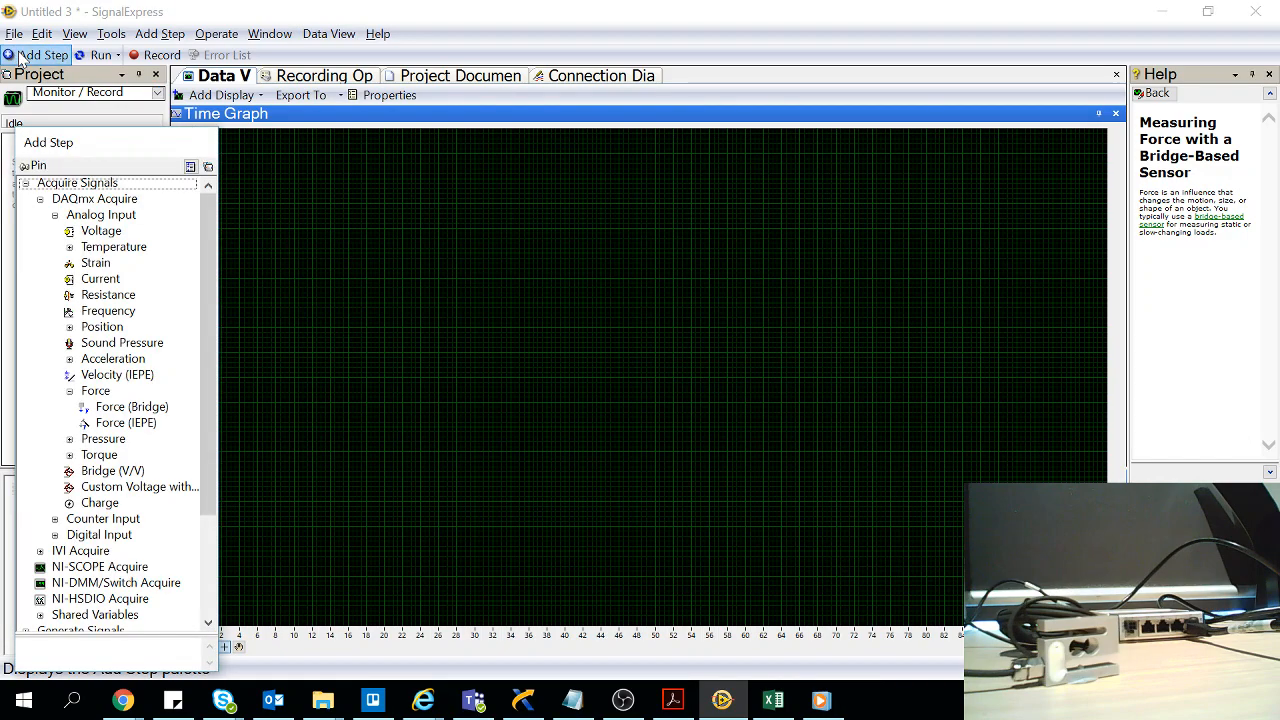
left_click(45, 199)
left_click(41, 199)
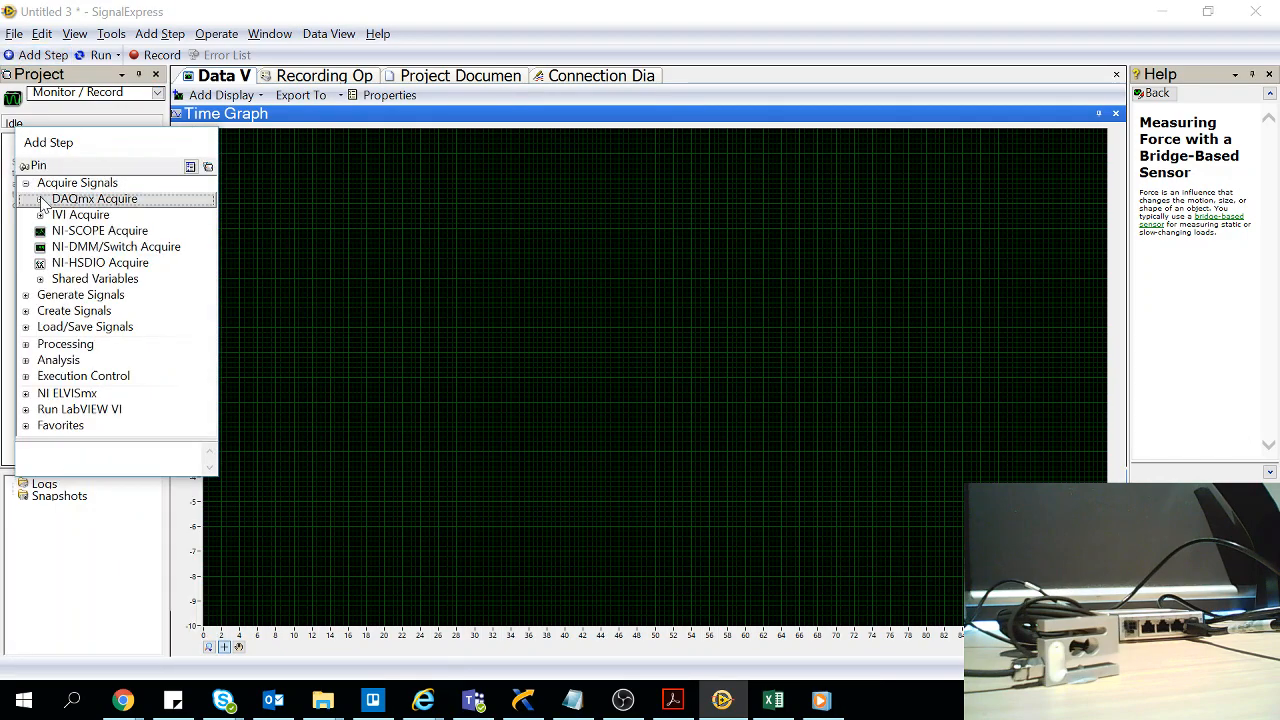
left_click(41, 199)
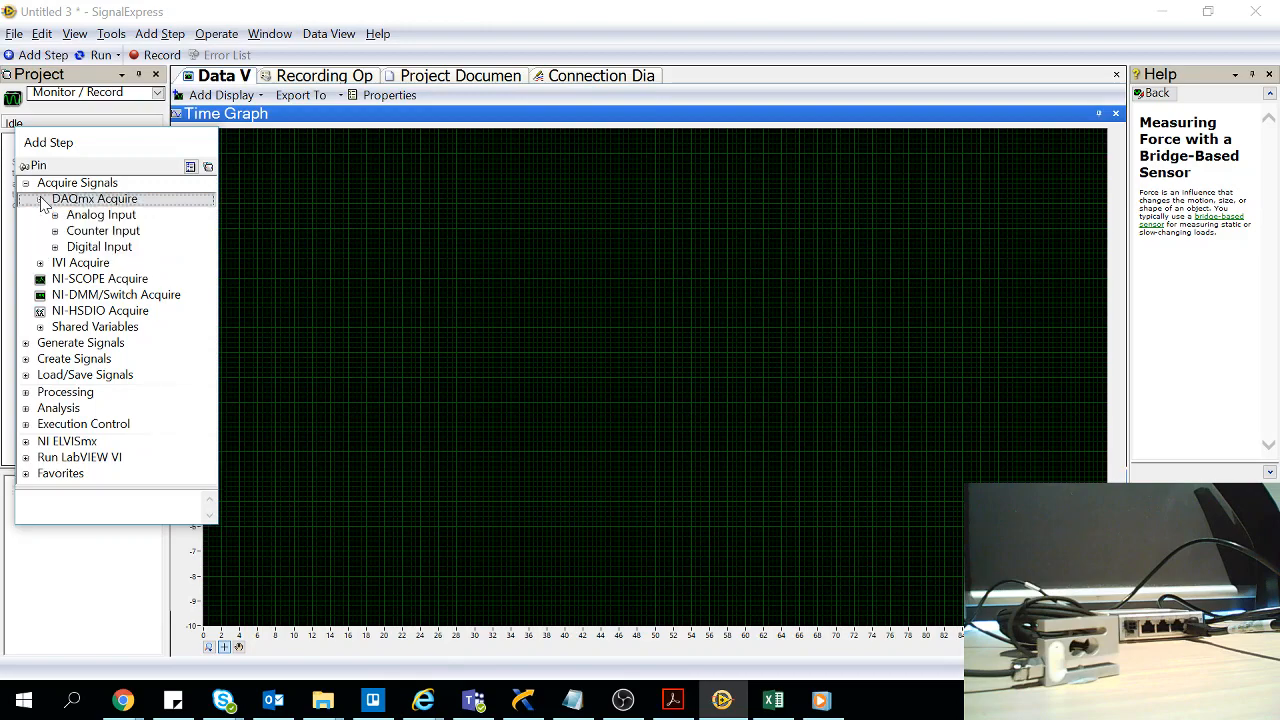
left_click(57, 216)
left_click(57, 216)
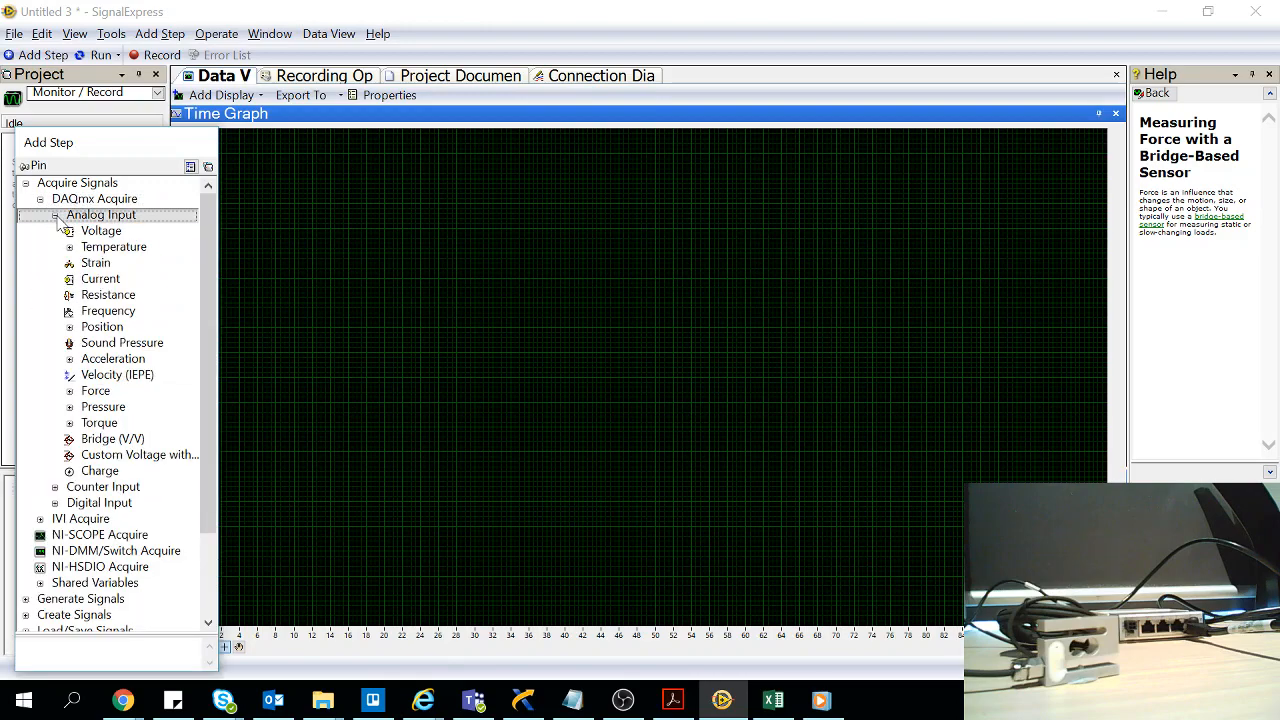
left_click(71, 392)
left_click(71, 392)
left_click(106, 411)
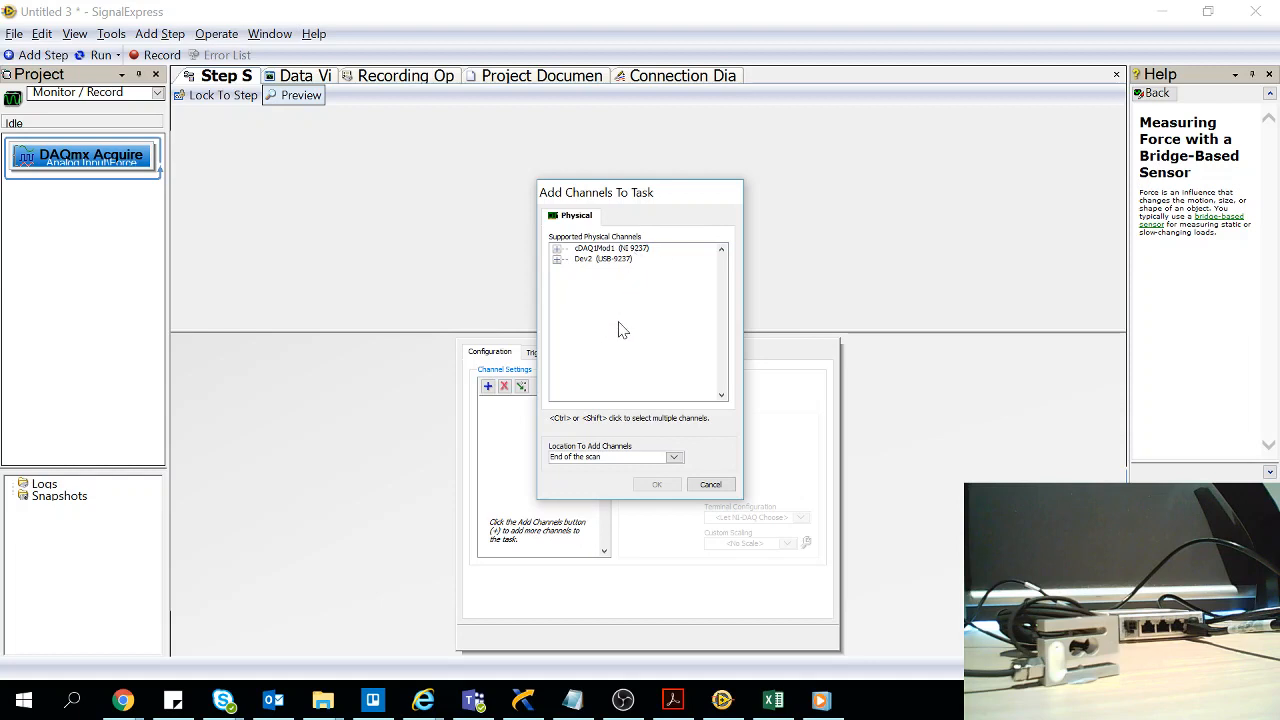
Add channel ai0 of Dev2 (USB-9237) to the task and check its physical channel assignment without changing it
left_click(558, 260)
left_click(590, 270)
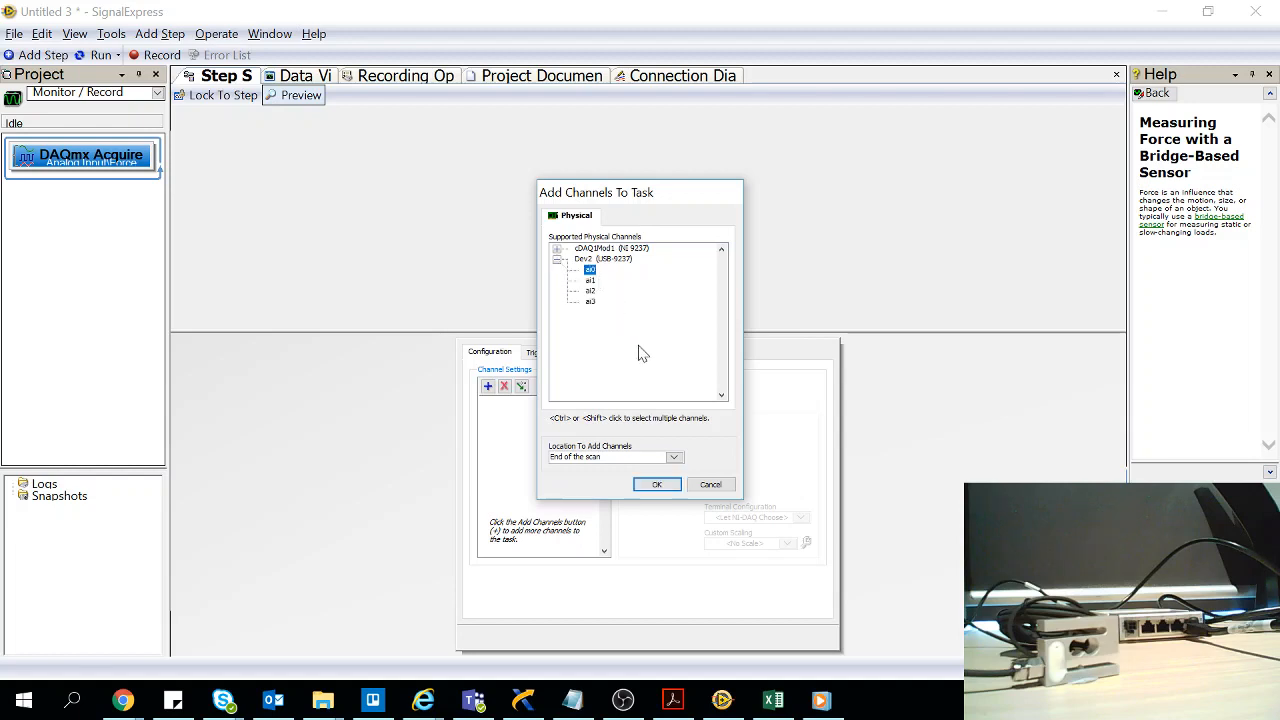
left_click(659, 485)
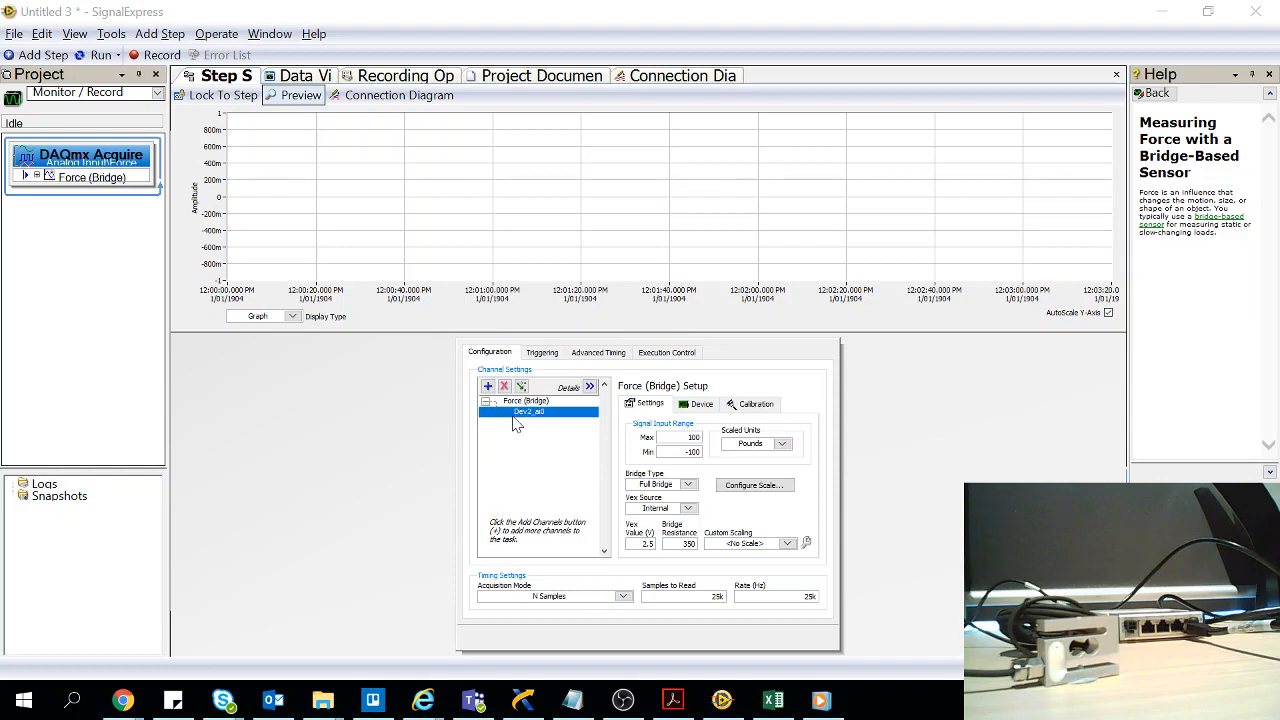
left_click(521, 386)
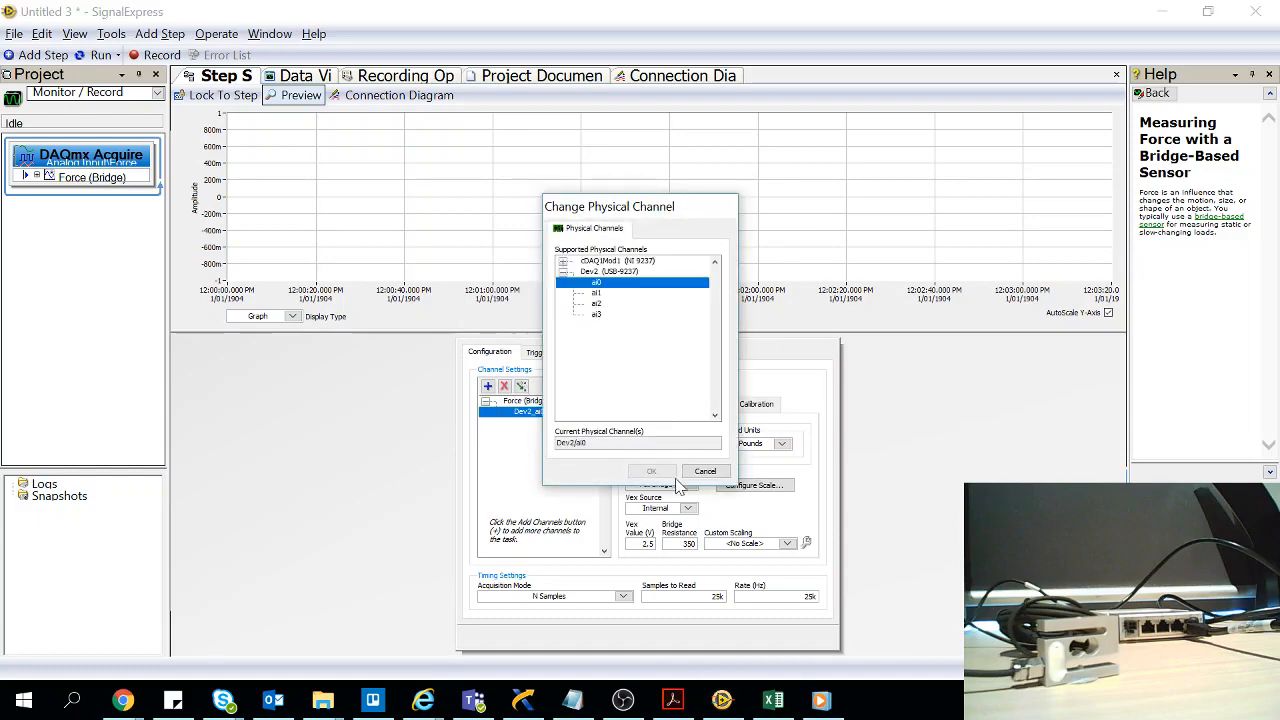
left_click(705, 472)
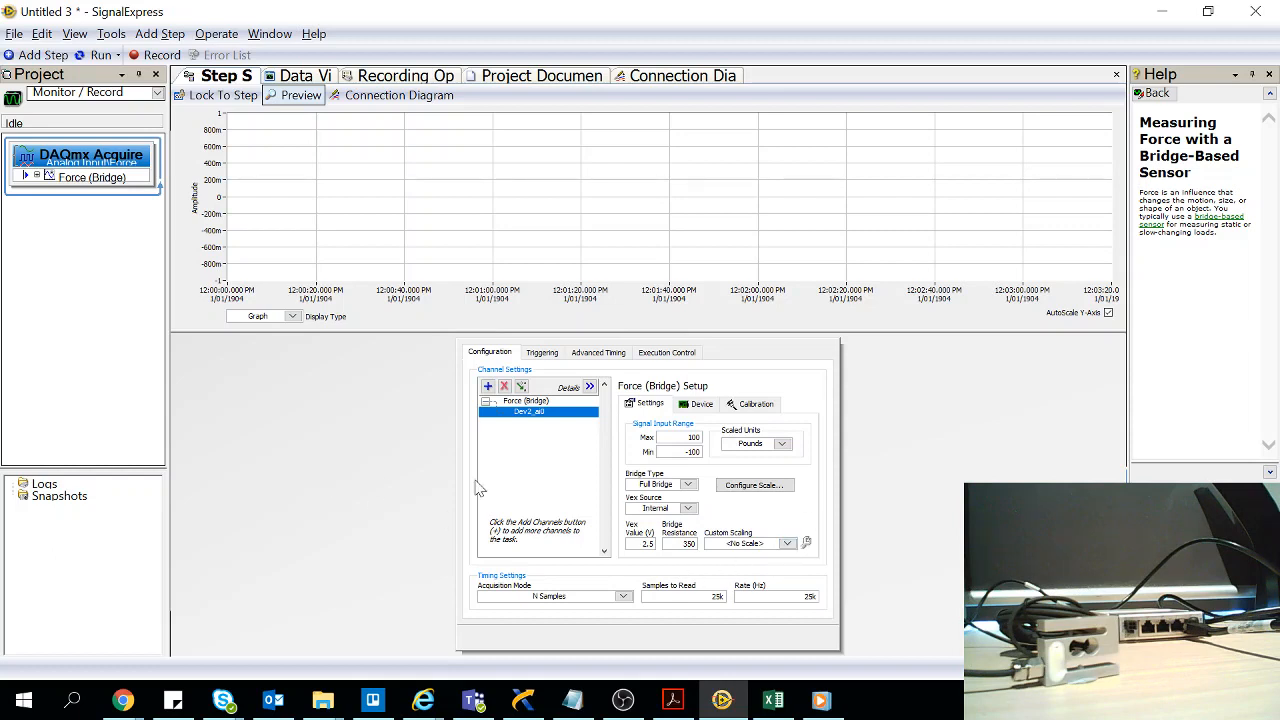
Set the electrical values of the channel's two-point linear bridge scale to -0.5 and 0.5 mV/V
left_click(752, 486)
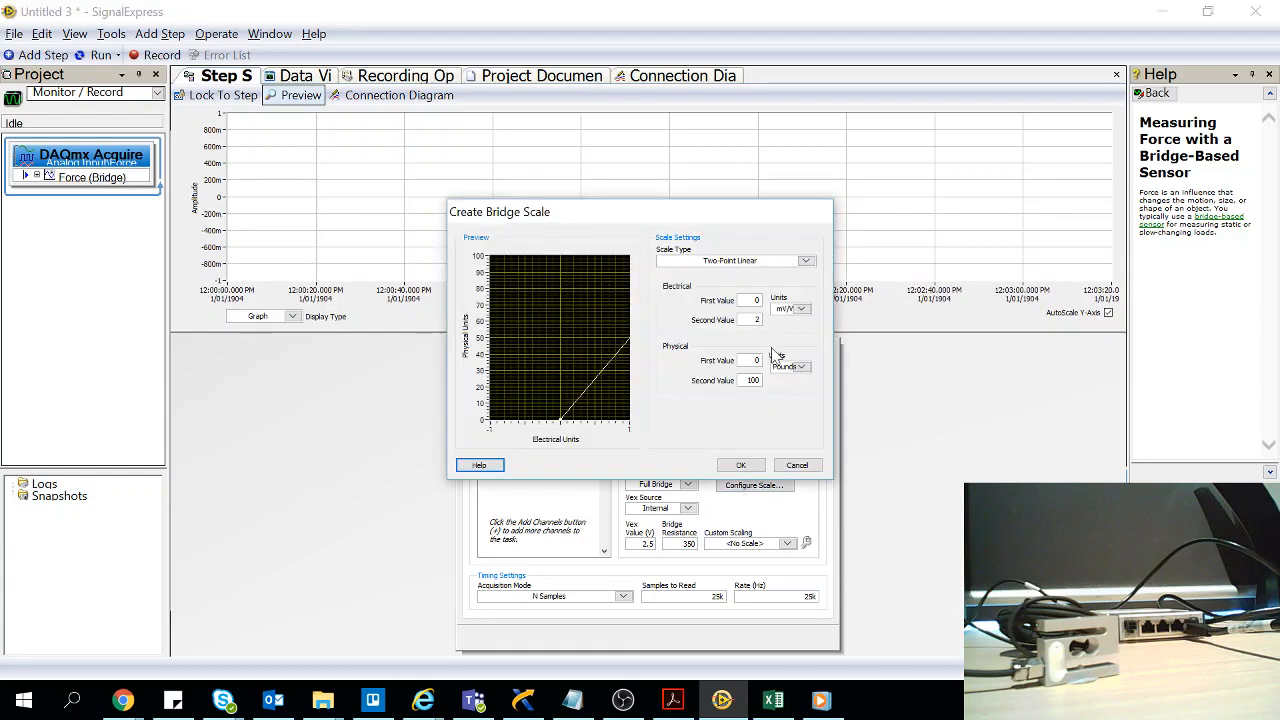
left_click_drag(753, 300, 808, 312)
type("-0.5")
left_click(751, 318)
left_click_drag(751, 318, 757, 317)
type("0.5")
left_click(805, 338)
Set the bridge scale's physical values to -10 and 10 with Newtons as the unit, and accept the scale
left_click_drag(747, 360, 763, 360)
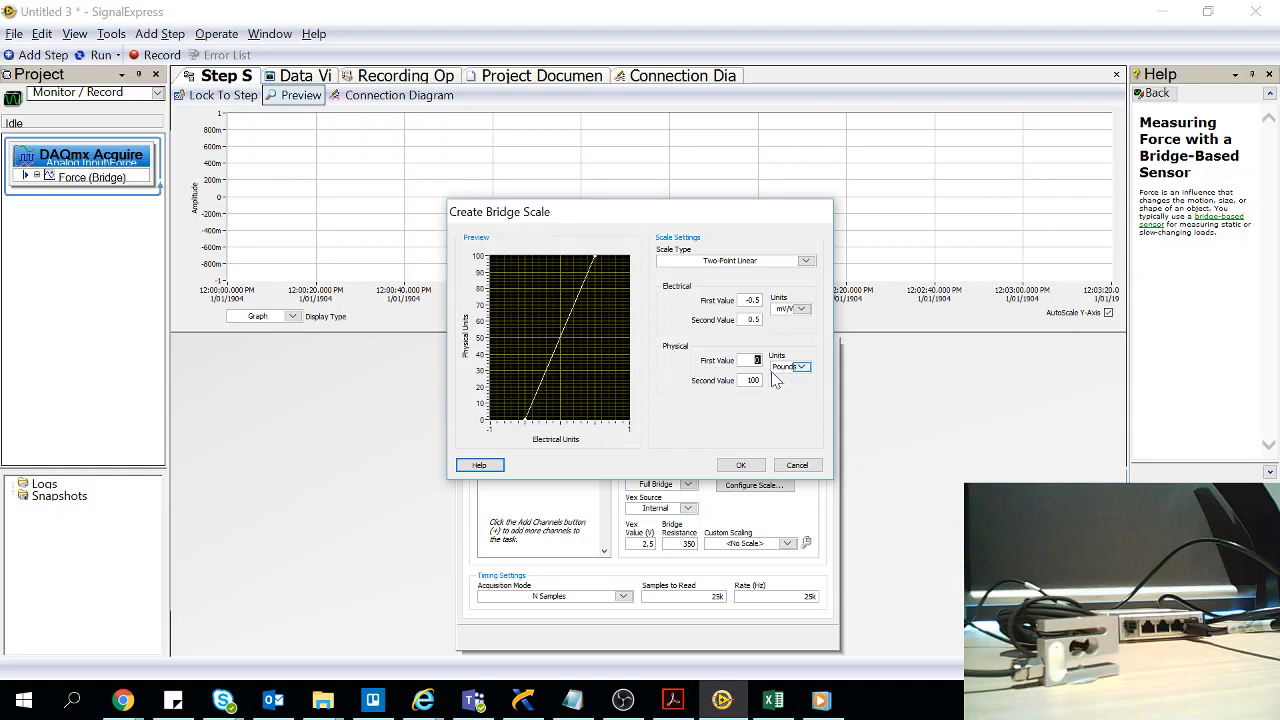
key("BackSpace")
left_click(800, 366)
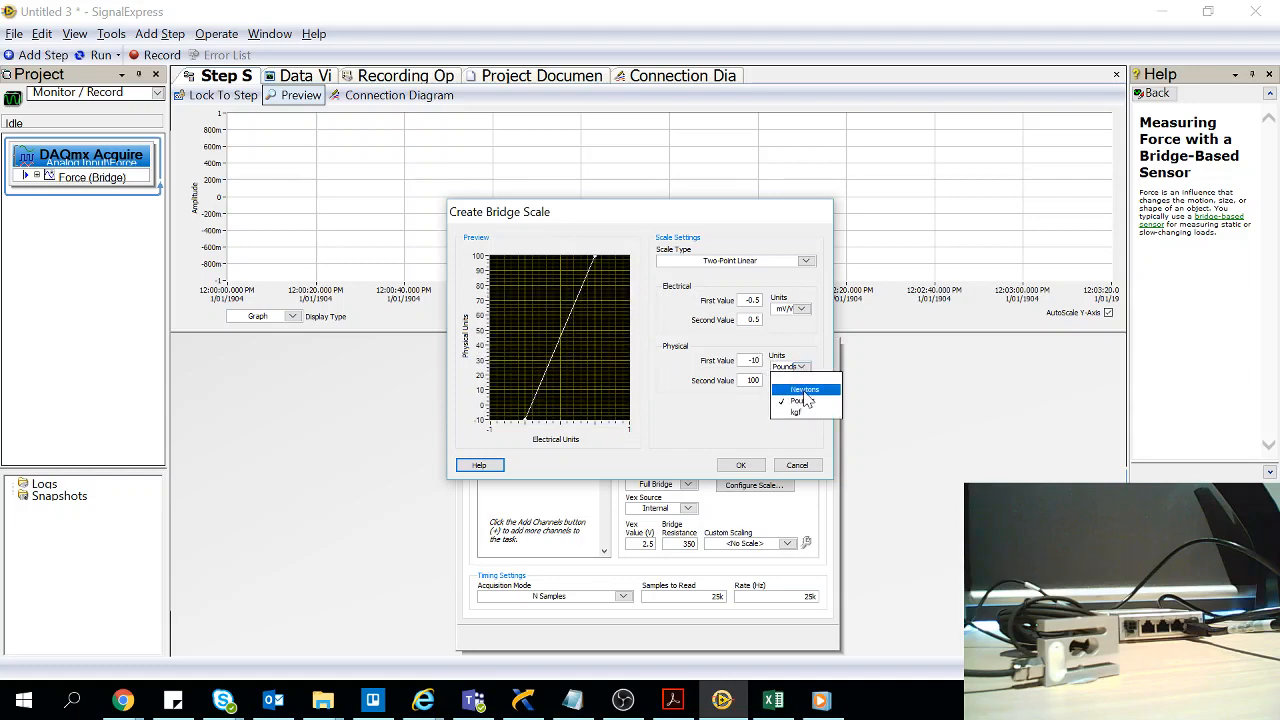
left_click(782, 396)
key("Tab")
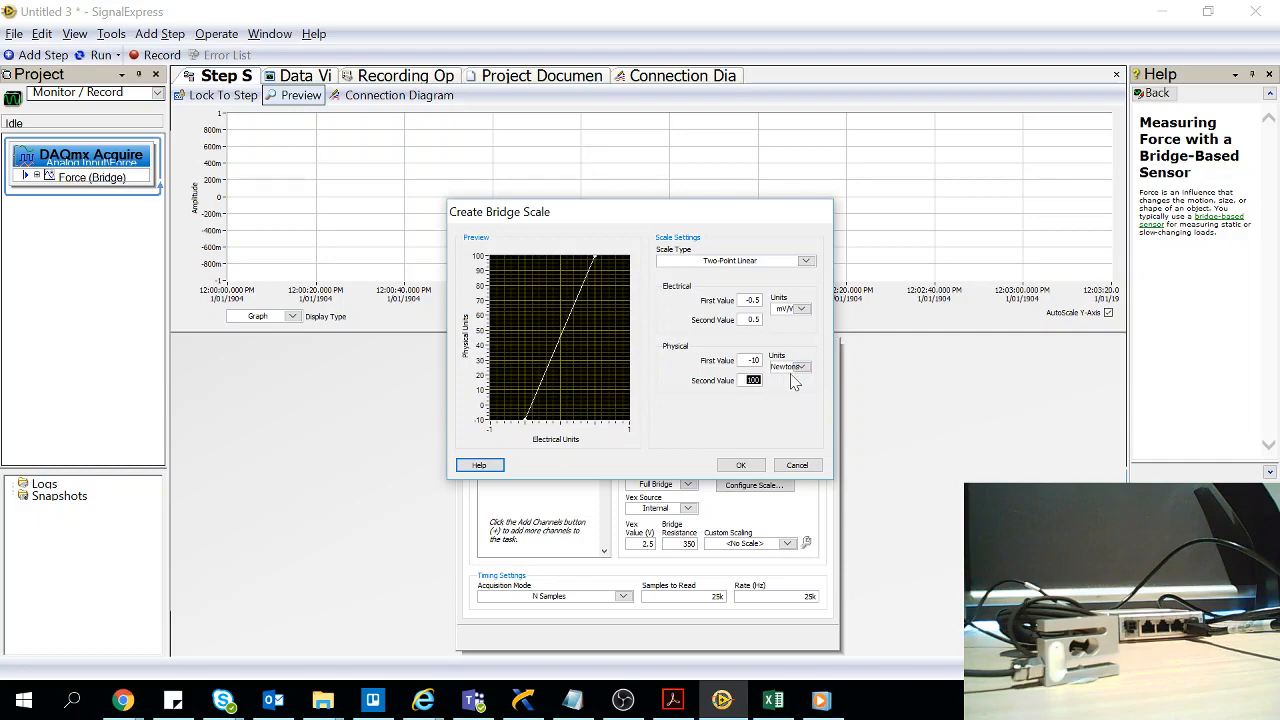
type("10")
left_click(712, 422)
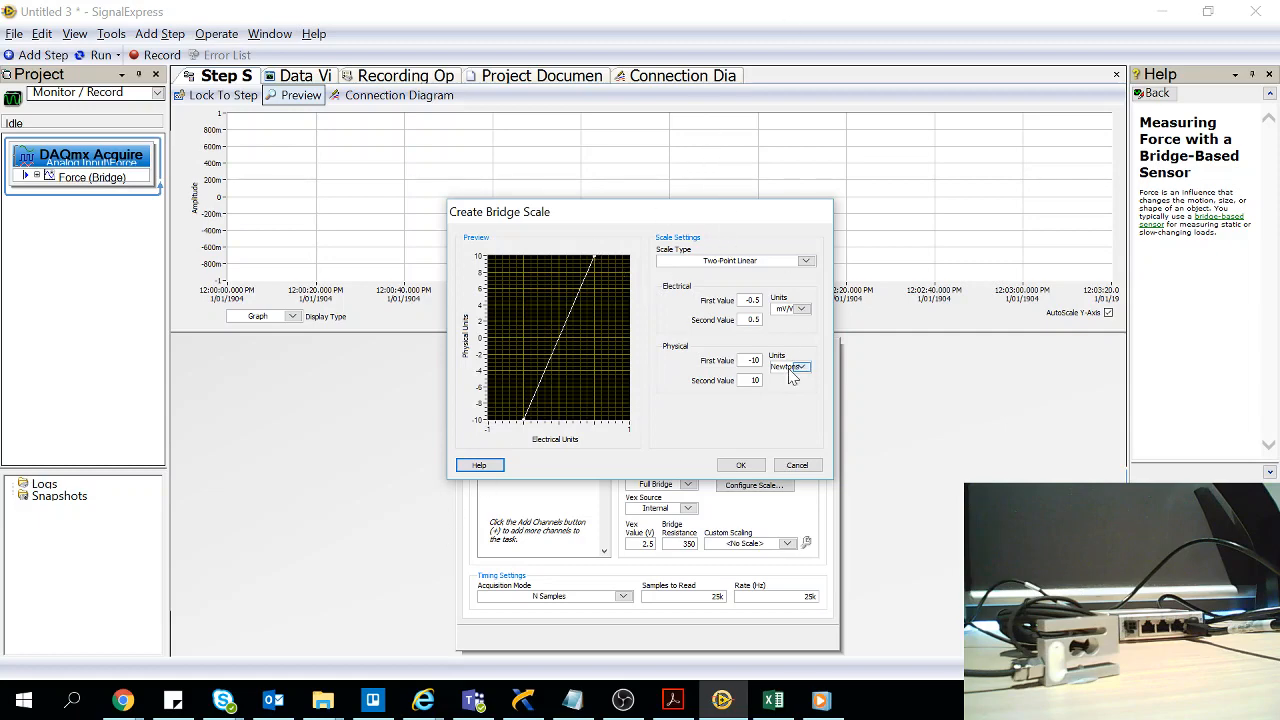
left_click(745, 466)
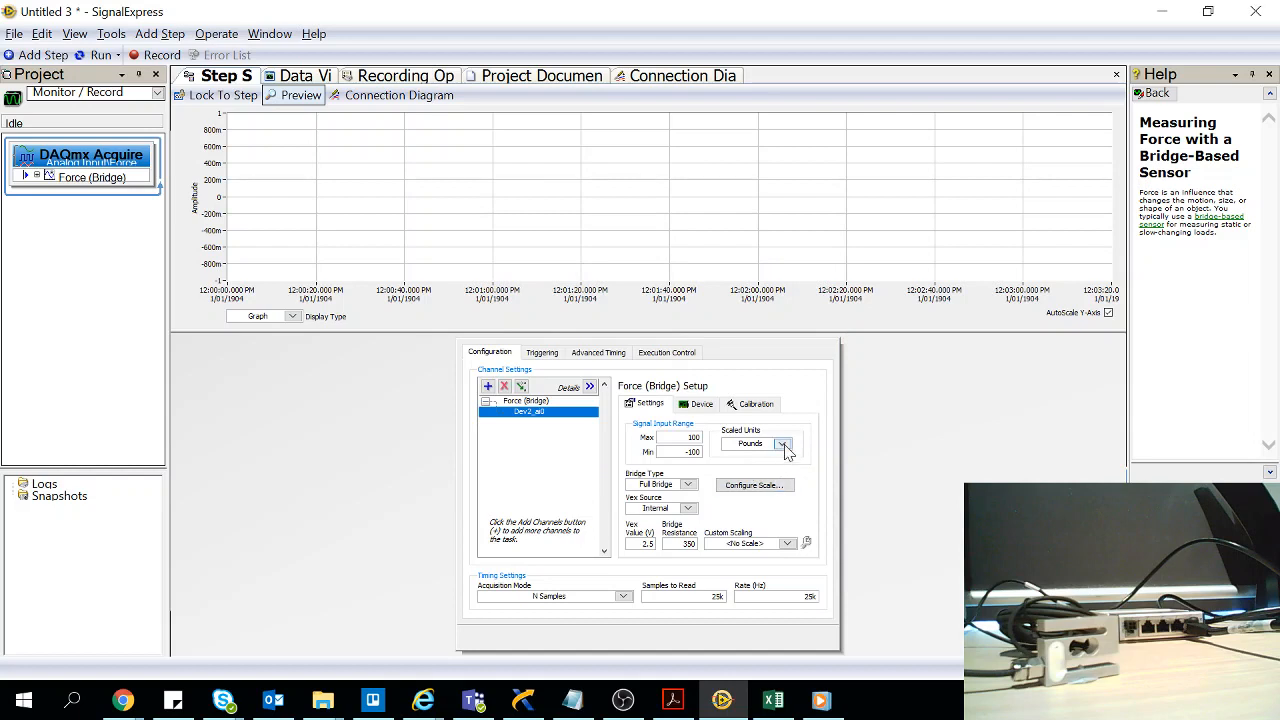
Set the channel's scaled units to Newtons and its signal input range to a maximum of 40 and minimum of -40
left_click(784, 447)
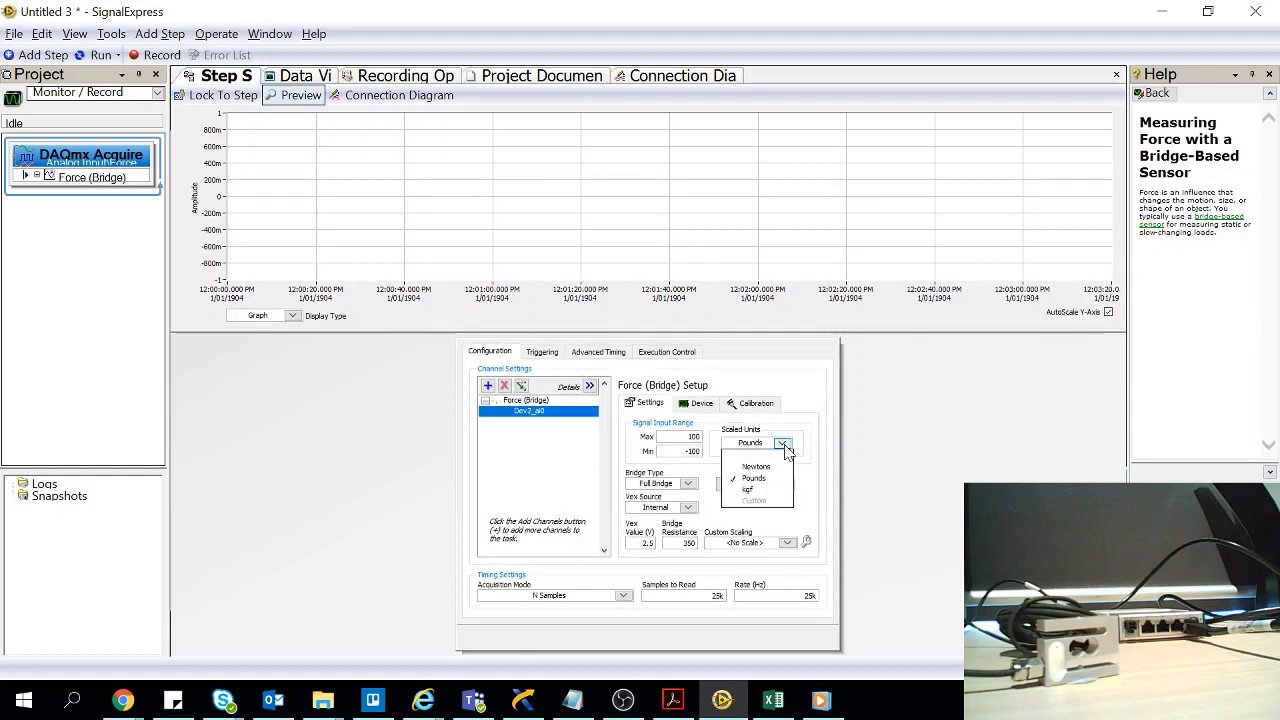
left_click(770, 467)
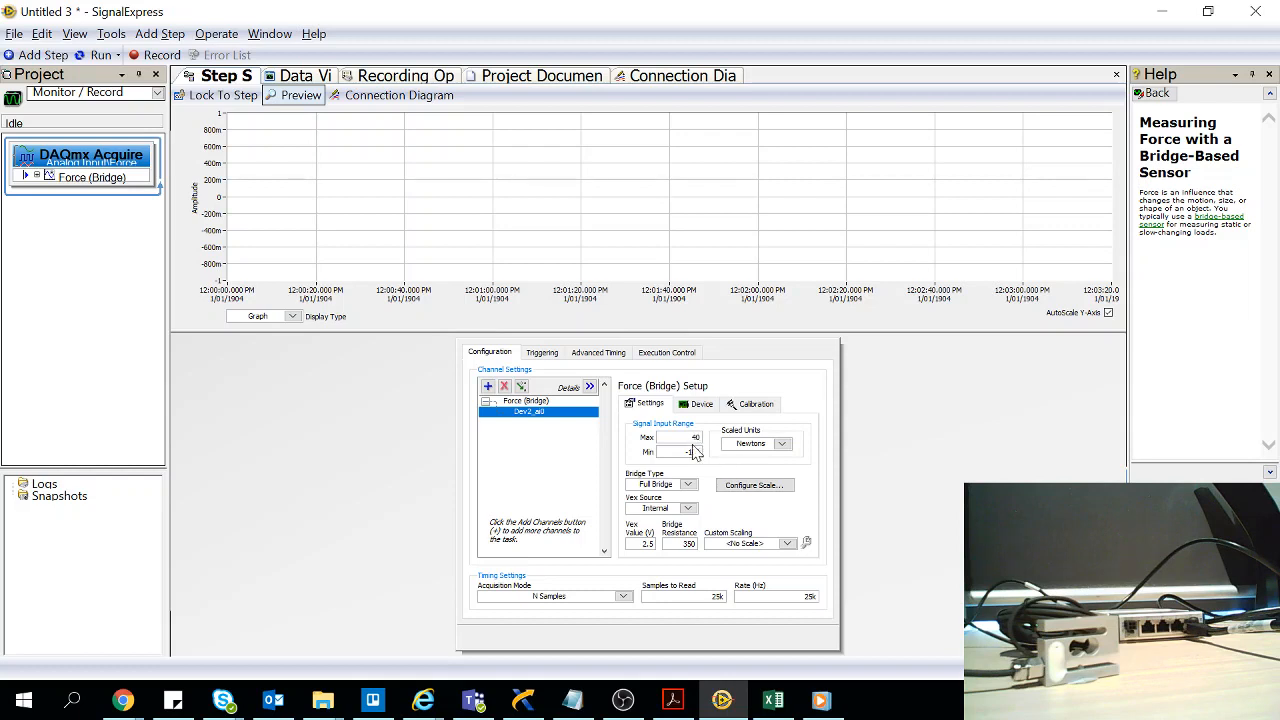
left_click_drag(683, 451, 718, 452)
left_click(799, 489)
Configure the timing for Continuous Samples with 100 samples to read at a rate of 1k Hz
left_click(624, 596)
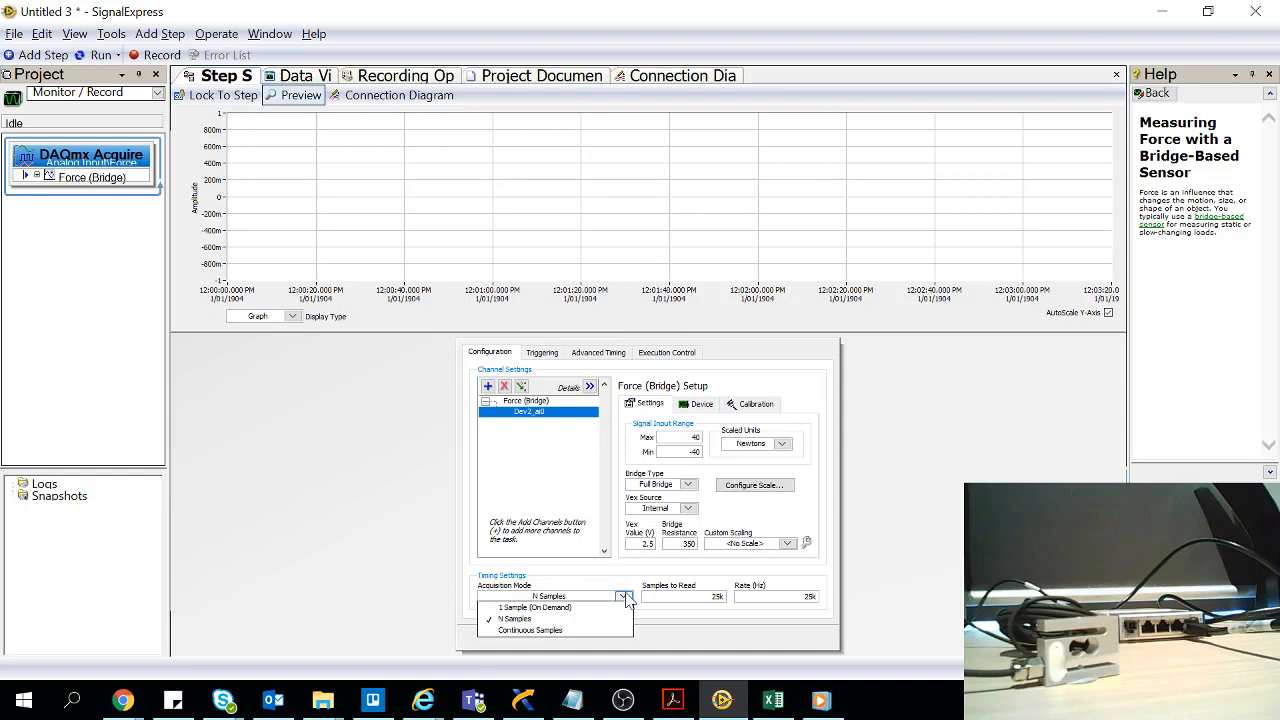
left_click(550, 631)
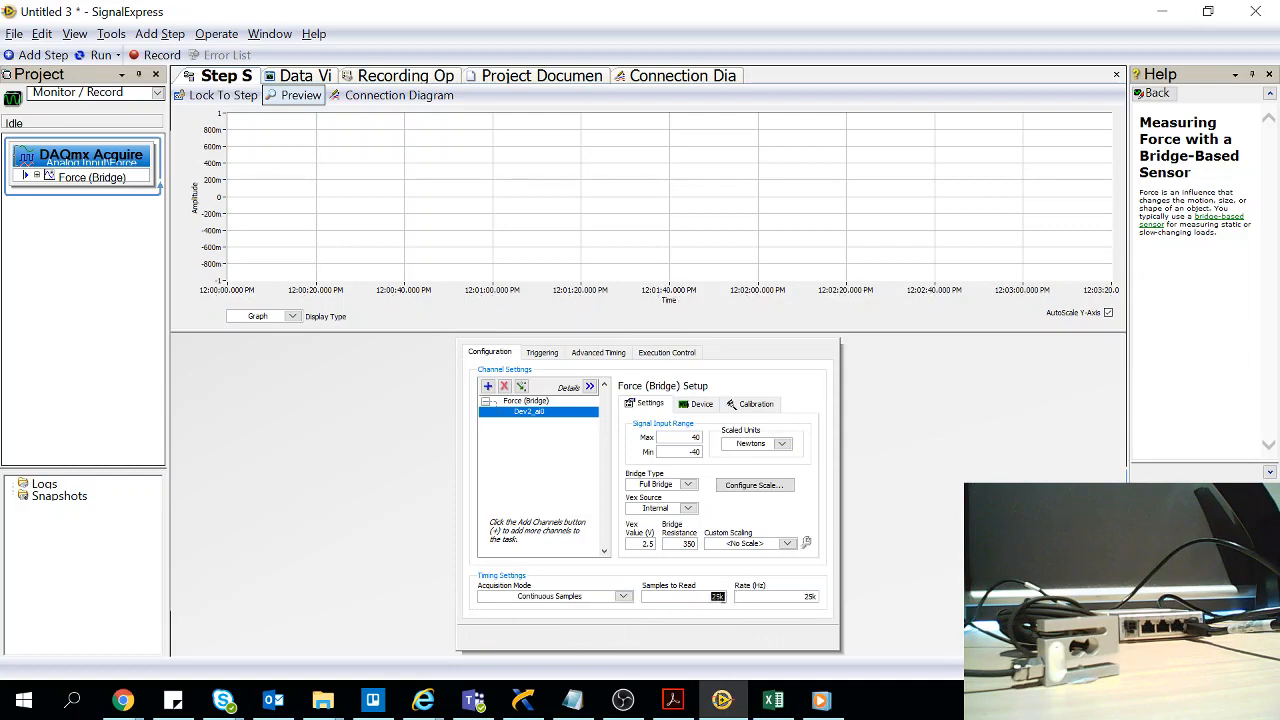
type("100")
type("1")
type("k")
left_click(813, 626)
left_click(623, 597)
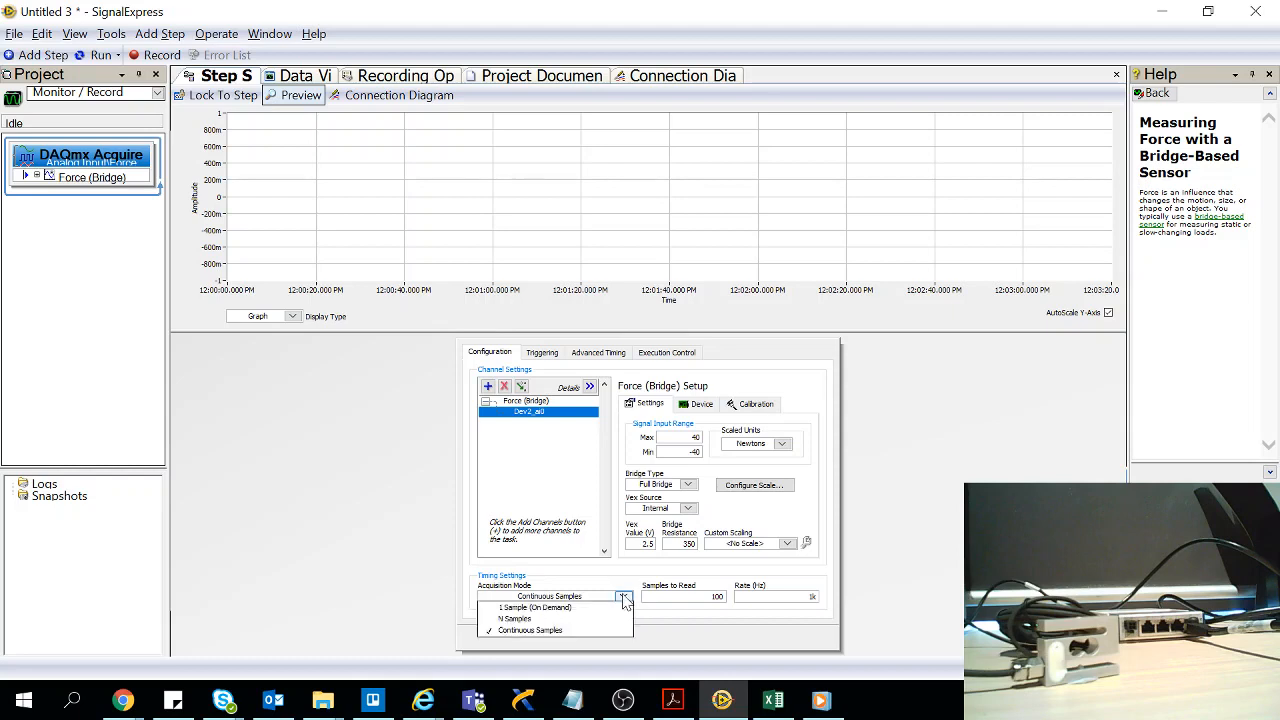
left_click(540, 630)
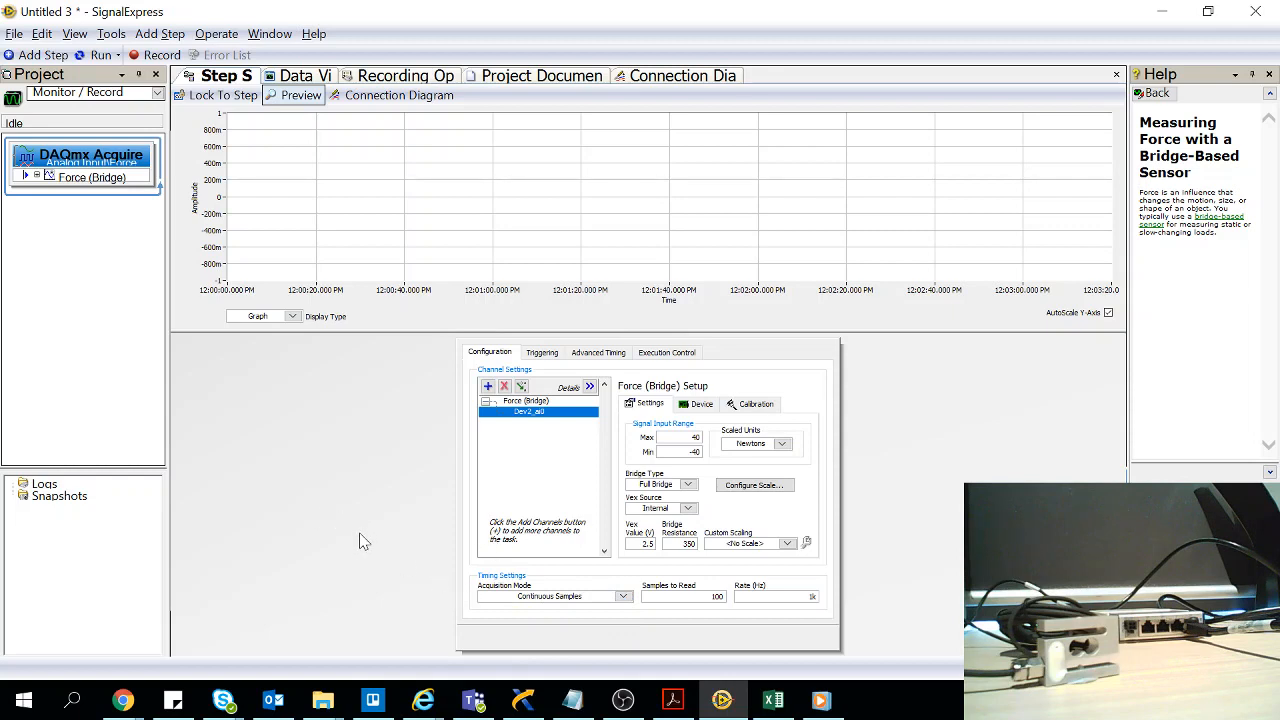
Run the acquisition with Y-axis autoscaling turned off and the amplitude axis ranging from 0 to 100, and stop it after viewing the signal
left_click(86, 56)
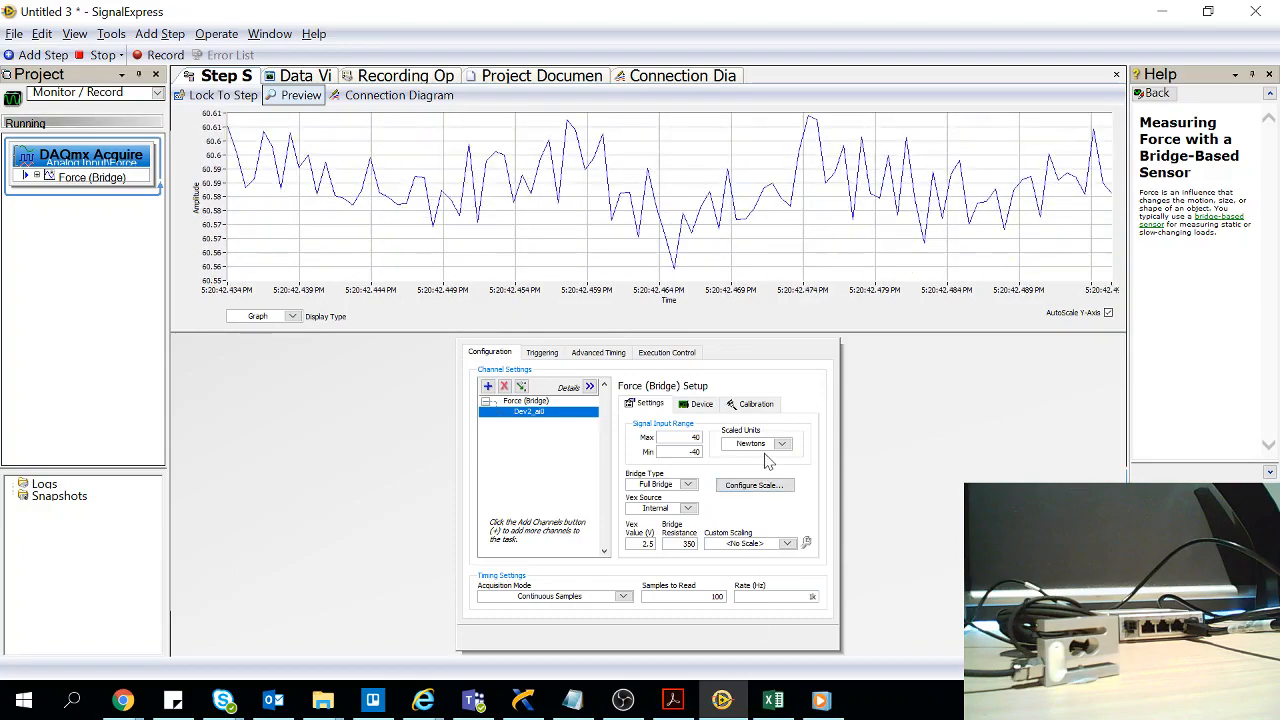
left_click(1108, 313)
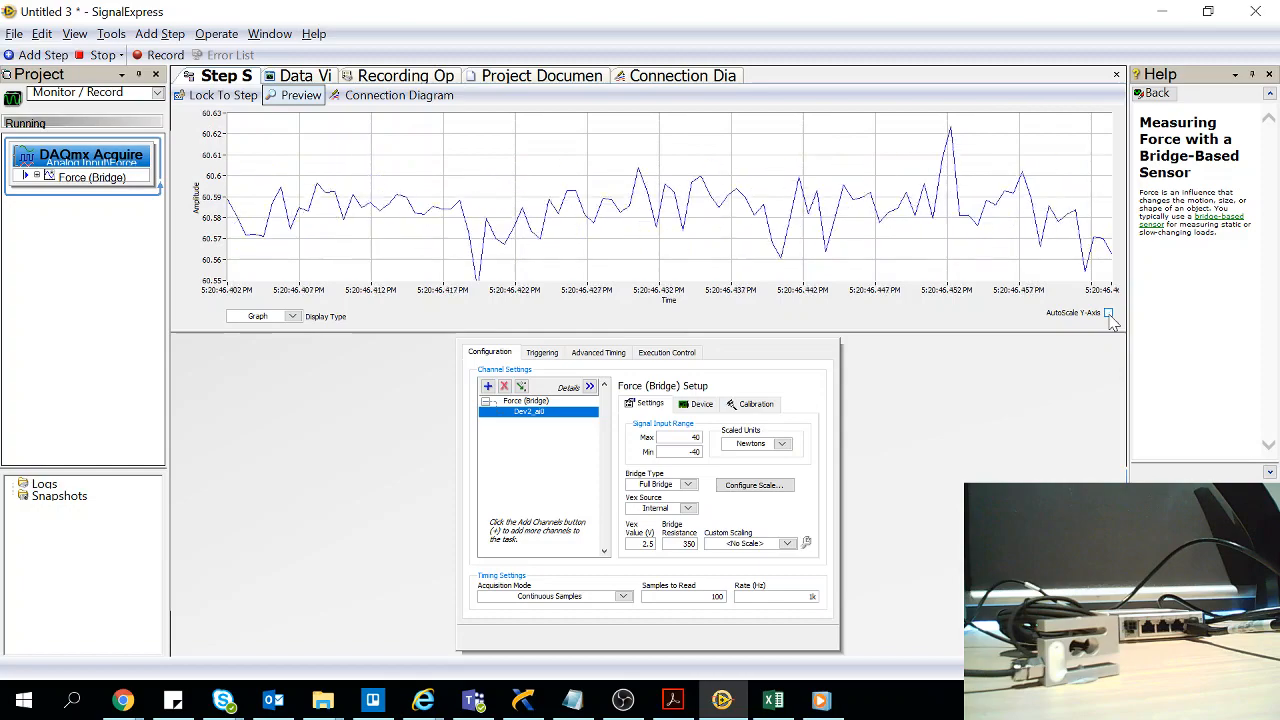
double_click(212, 113)
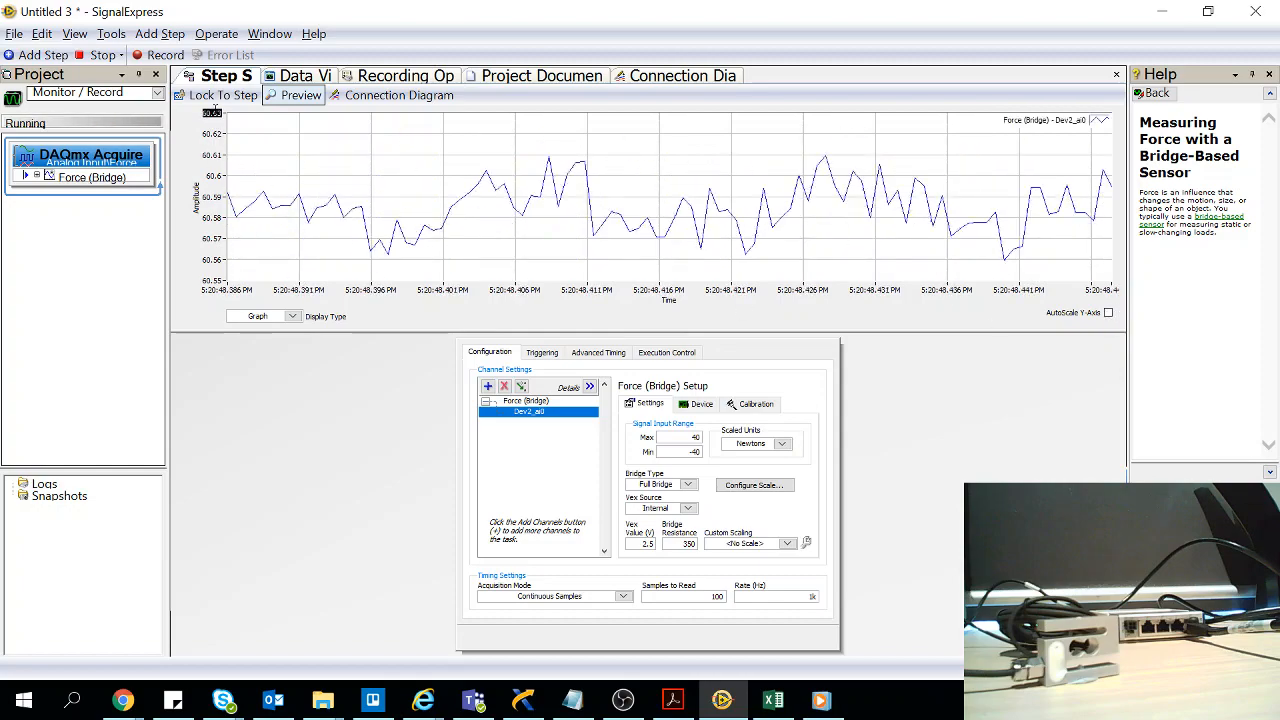
type("100")
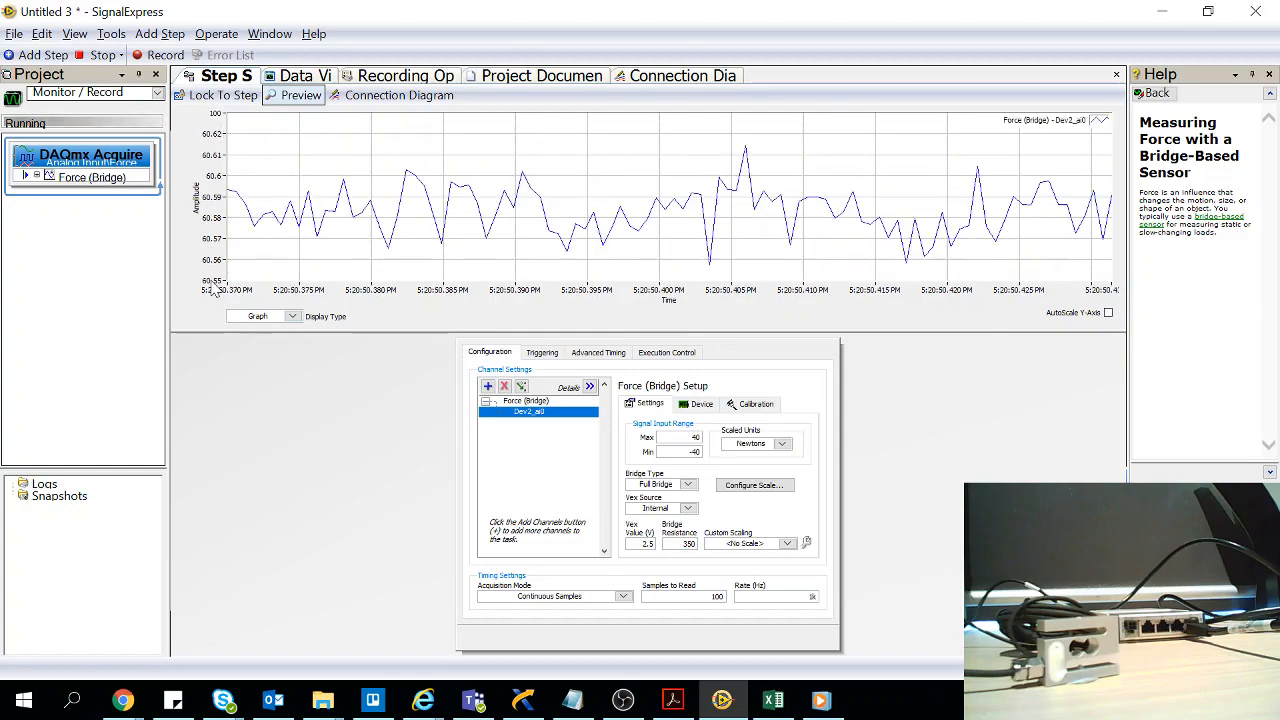
double_click(212, 282)
type("0")
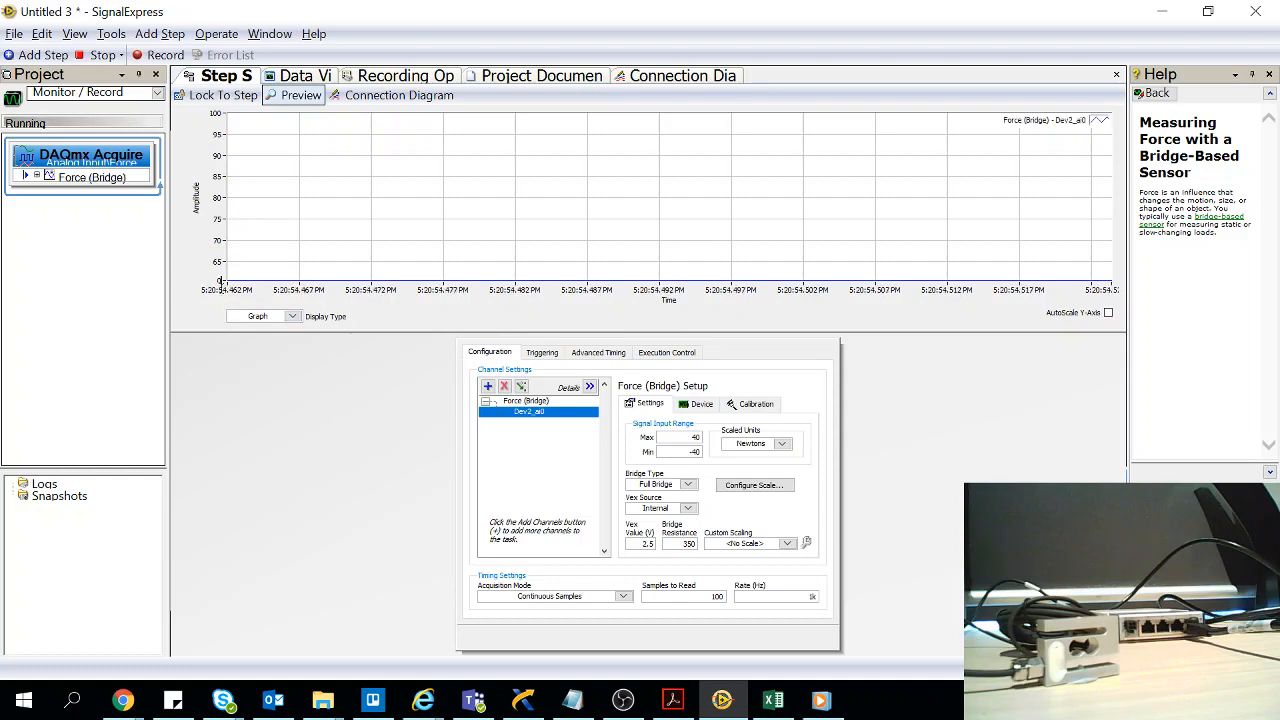
left_click(221, 218)
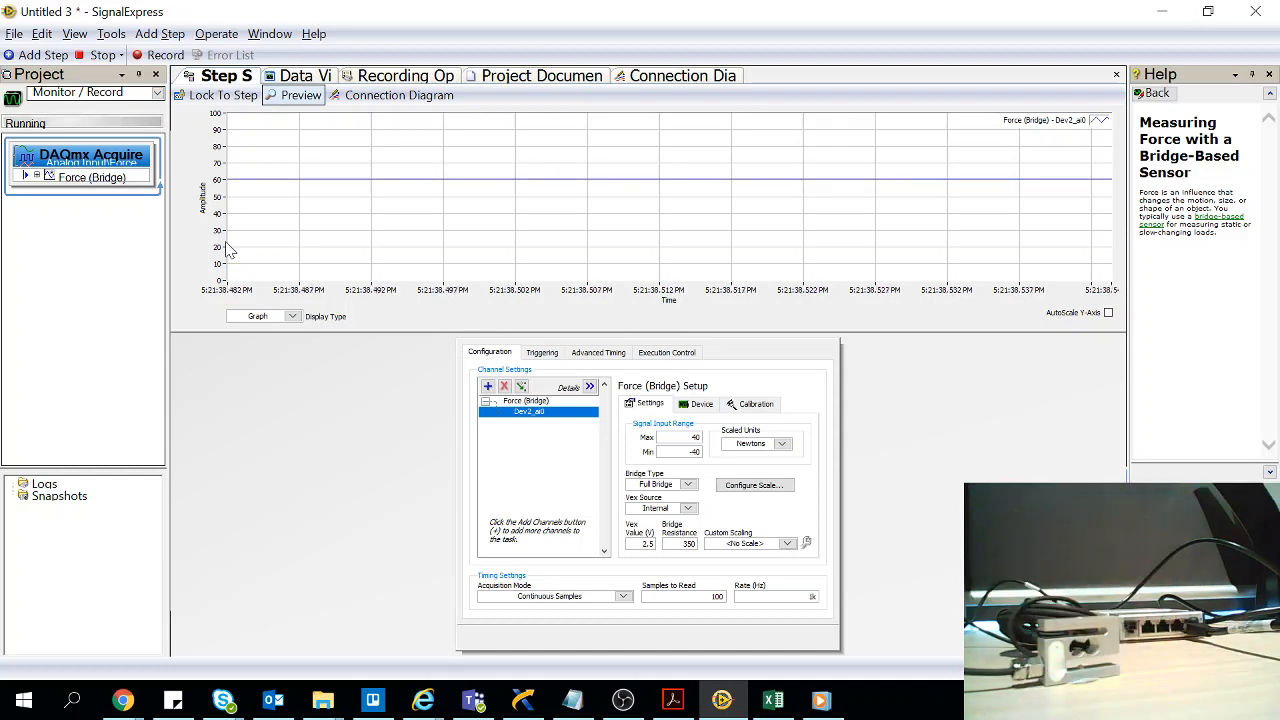
left_click(100, 55)
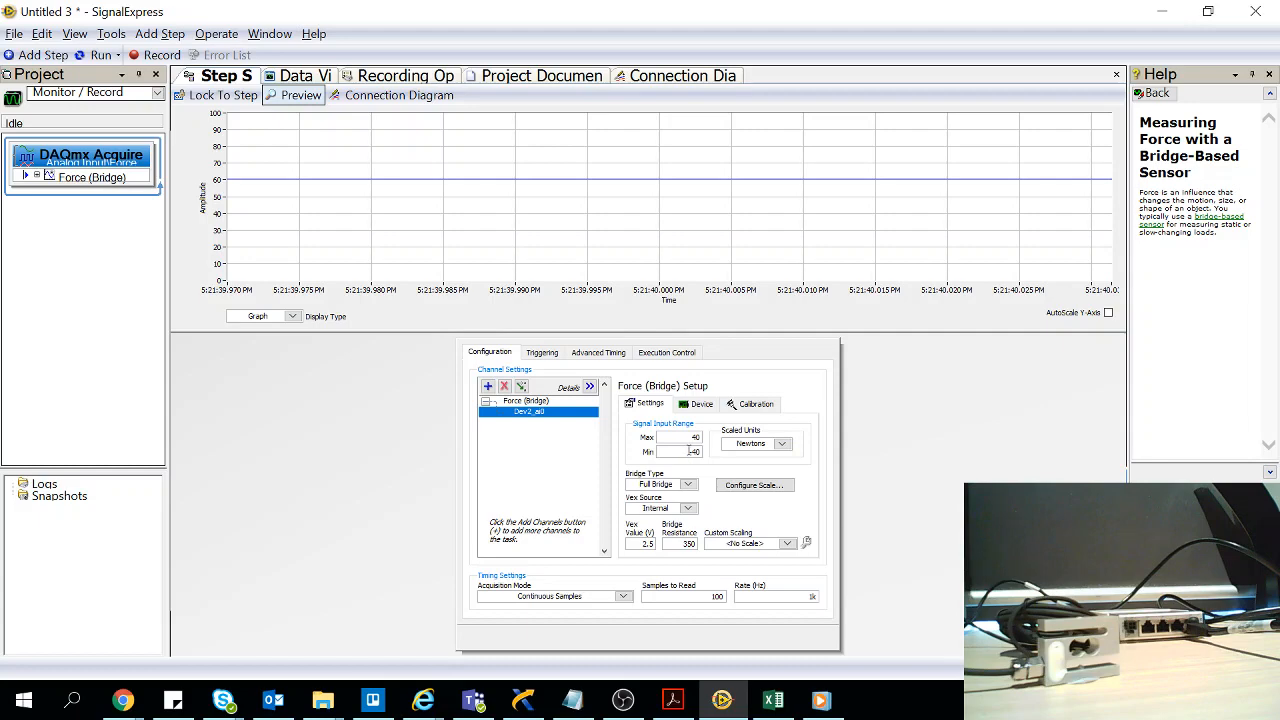
Check the NI 9237 datasheet's input range, and try running the acquisition with the signal input maximum set to 600, viewing the error details
left_click(672, 700)
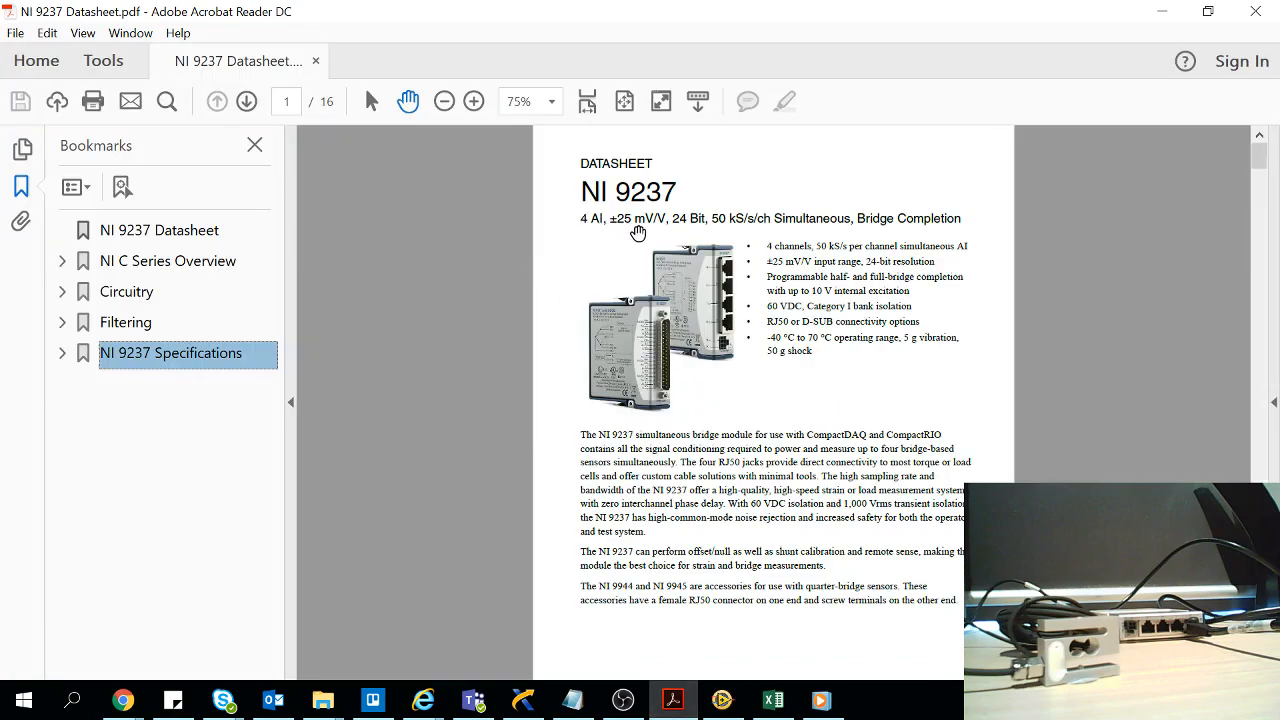
left_click(1161, 11)
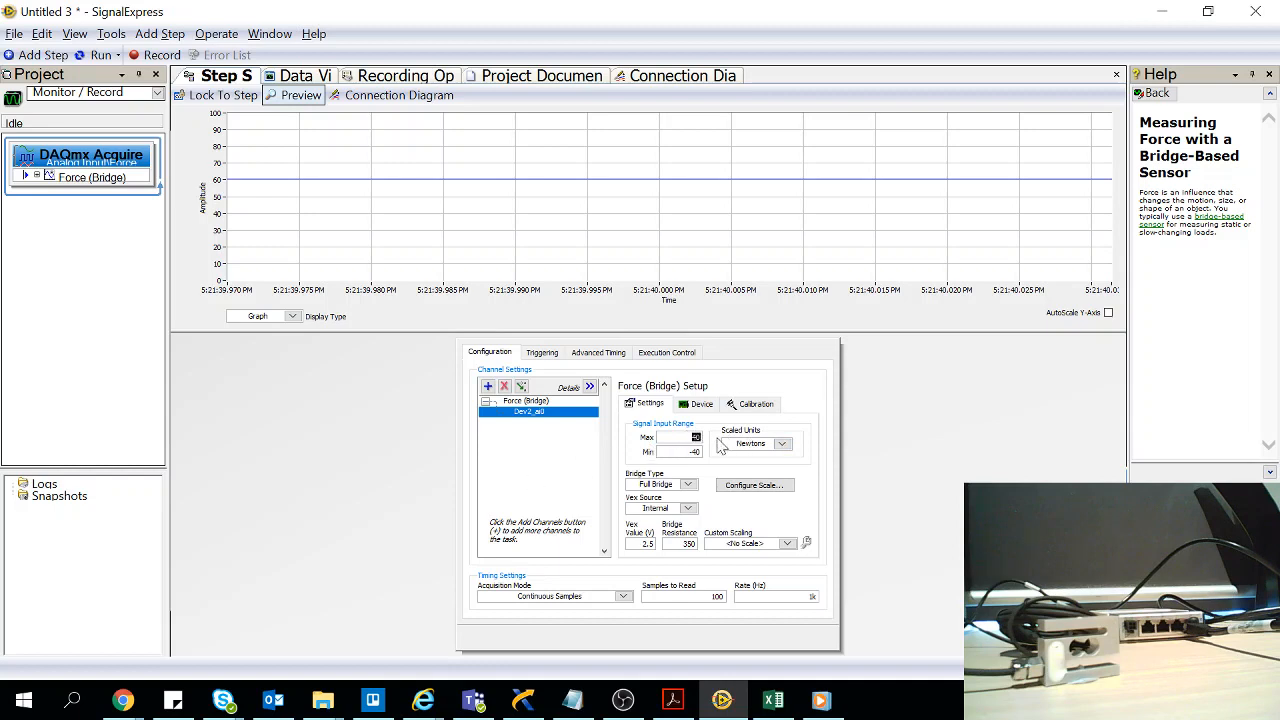
type("500")
left_click(98, 55)
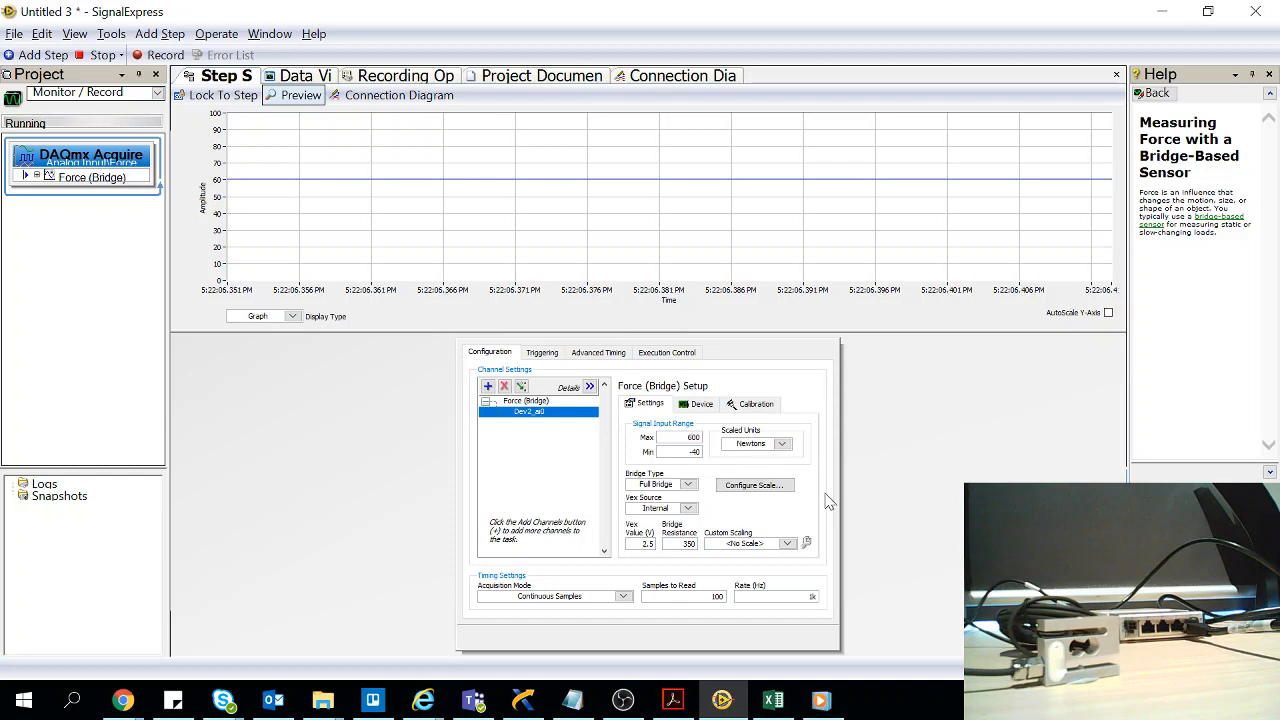
left_click(808, 639)
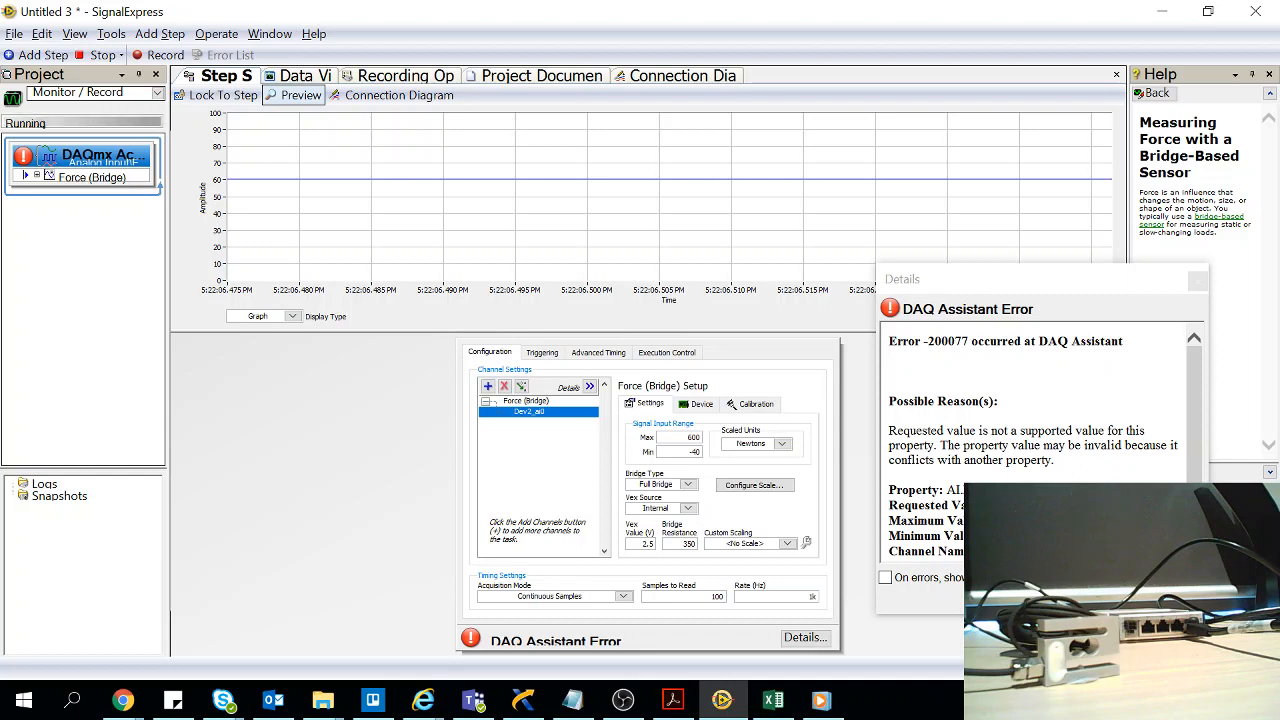
left_click(1168, 592)
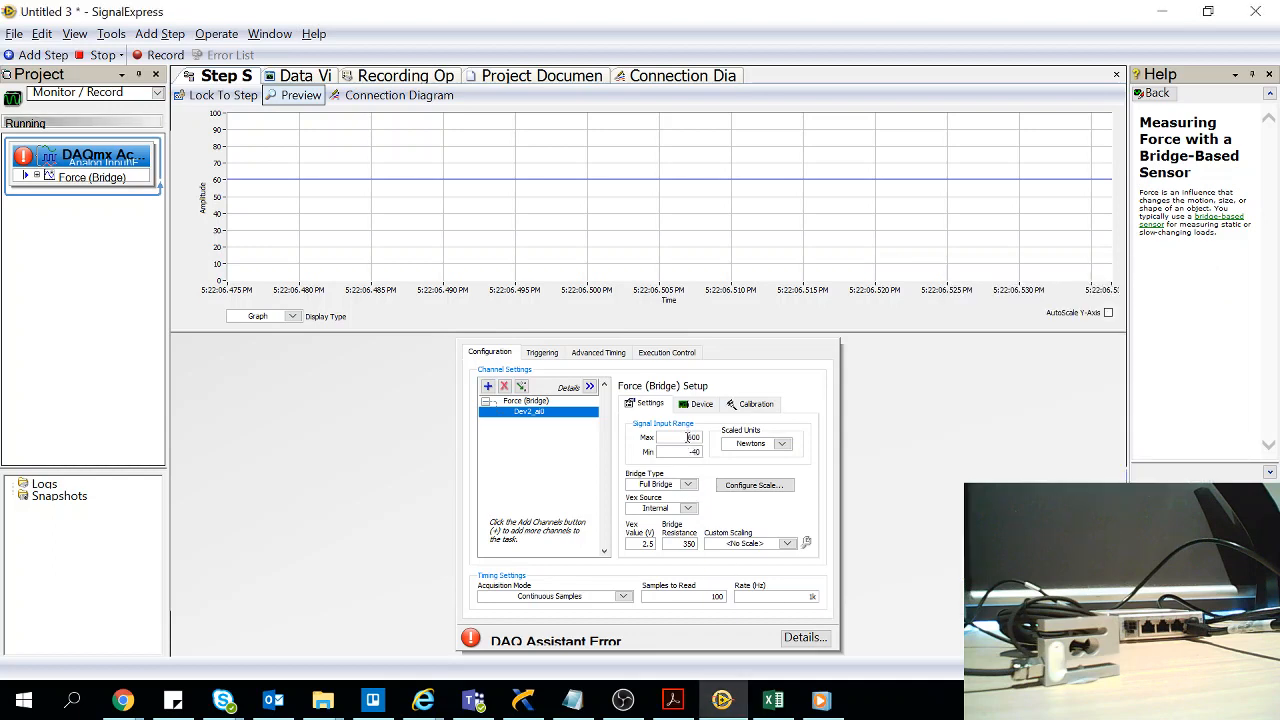
Set the maximum of the channel's signal input range back to 40
double_click(687, 437)
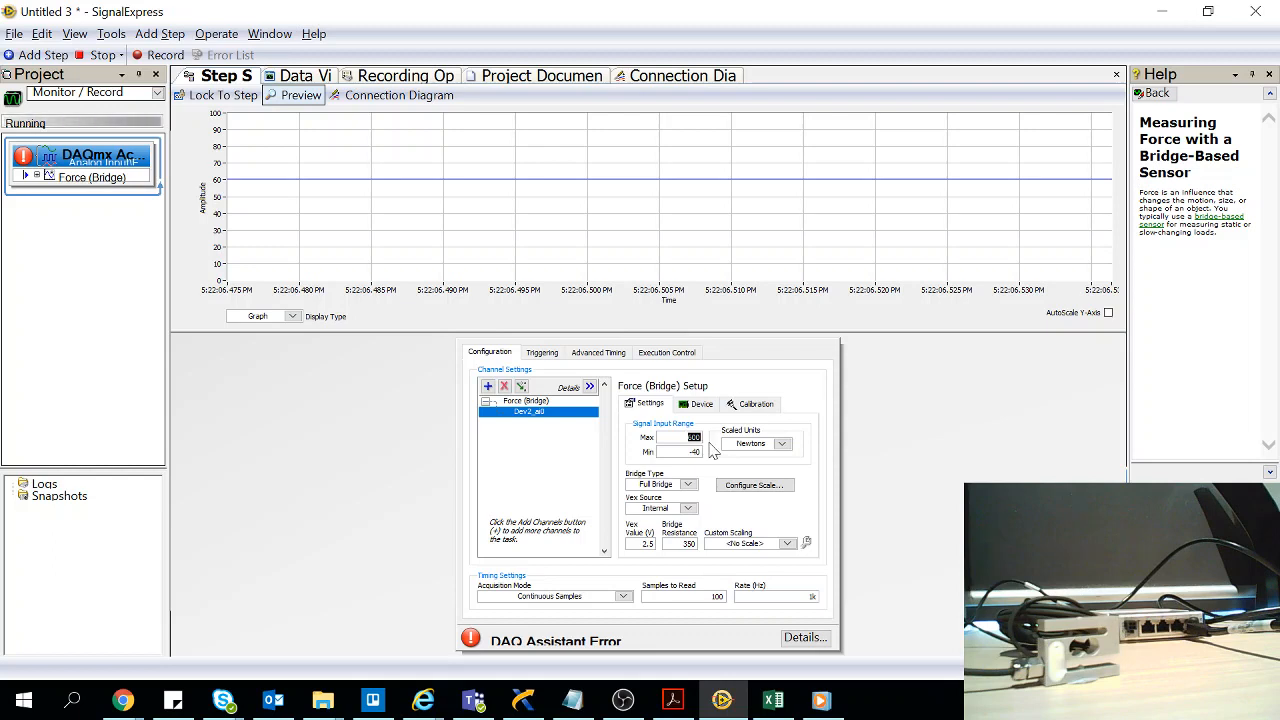
type("40")
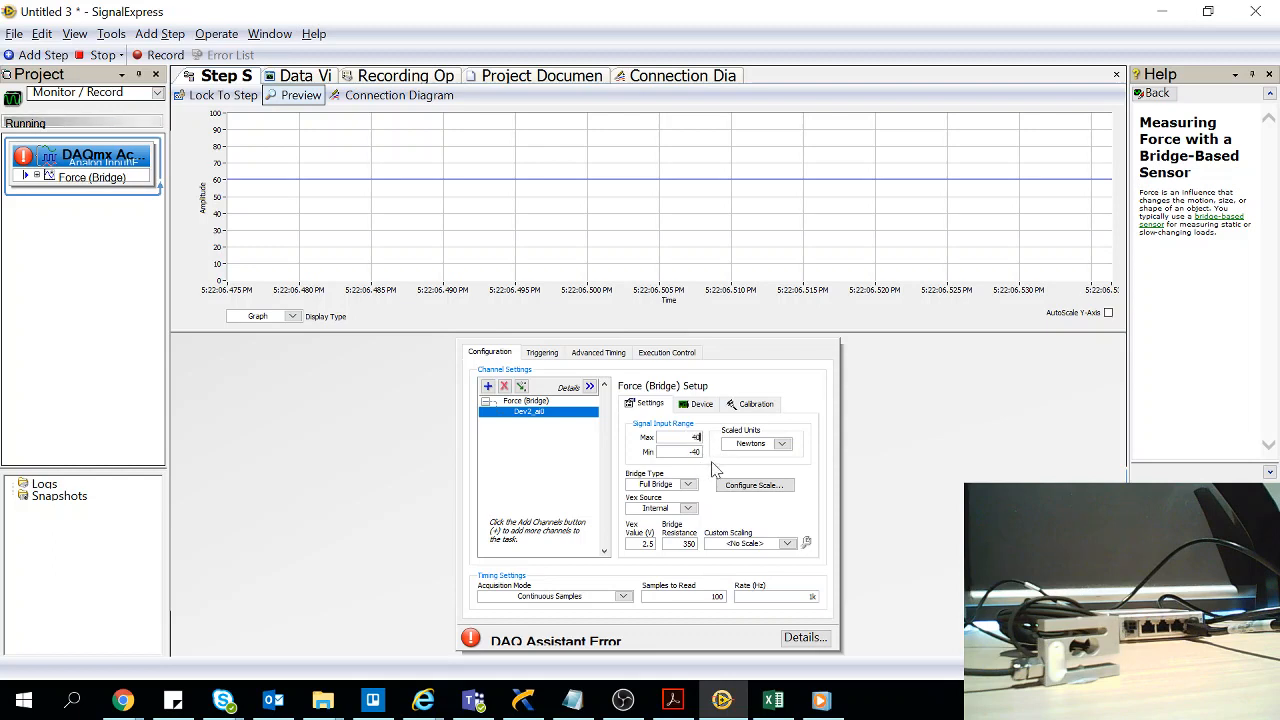
left_click(712, 468)
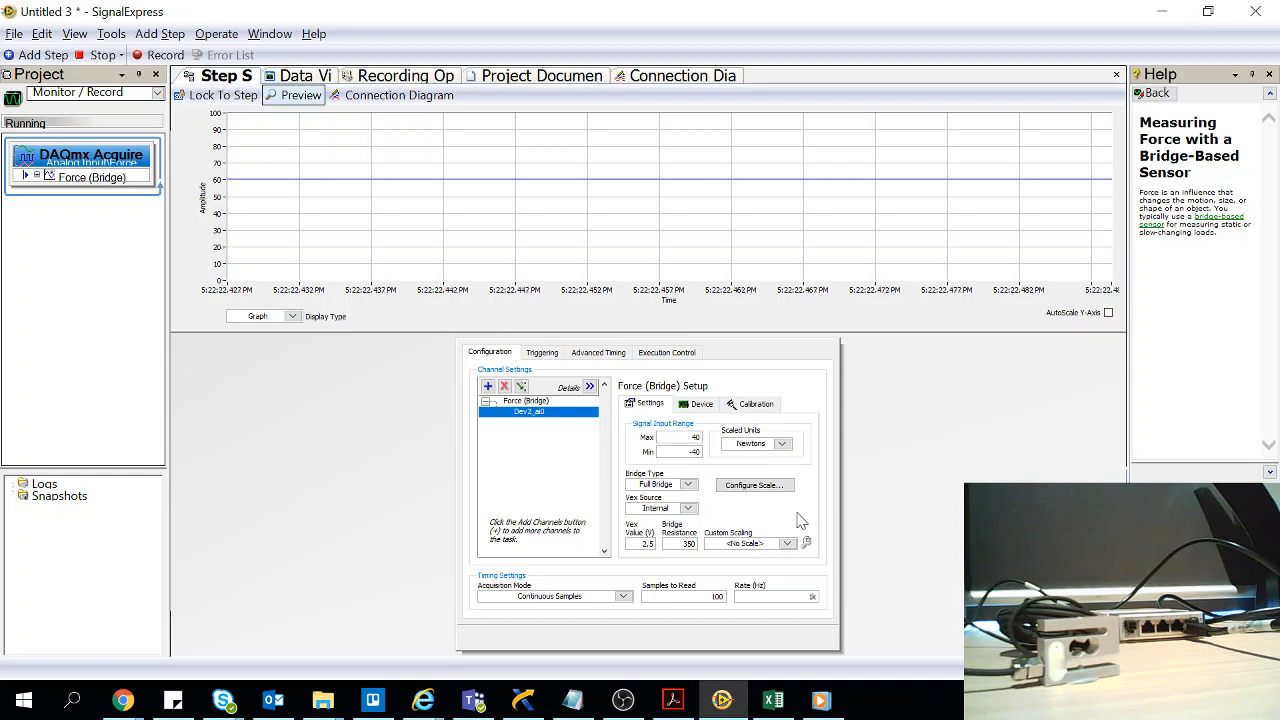
Change the scaled units to kgf with a signal input range of 4 to -4, and set the graph's amplitude axis maximum to 10
left_click(784, 444)
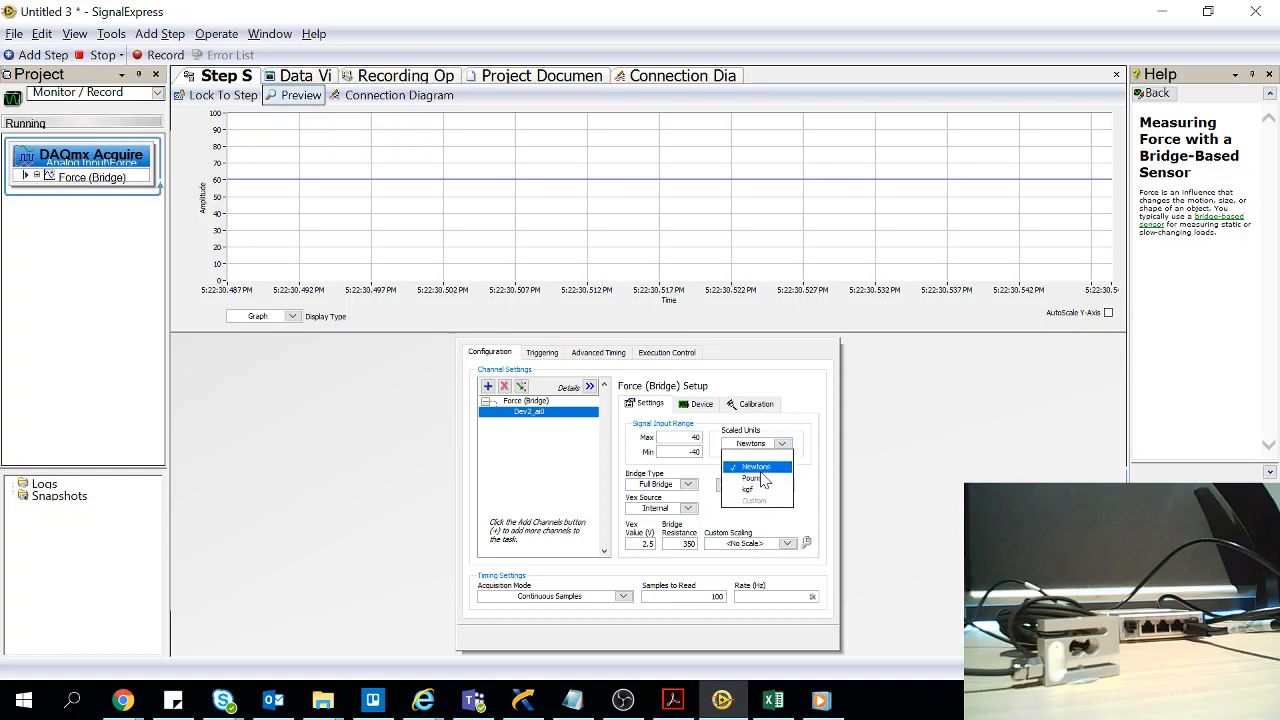
left_click(752, 489)
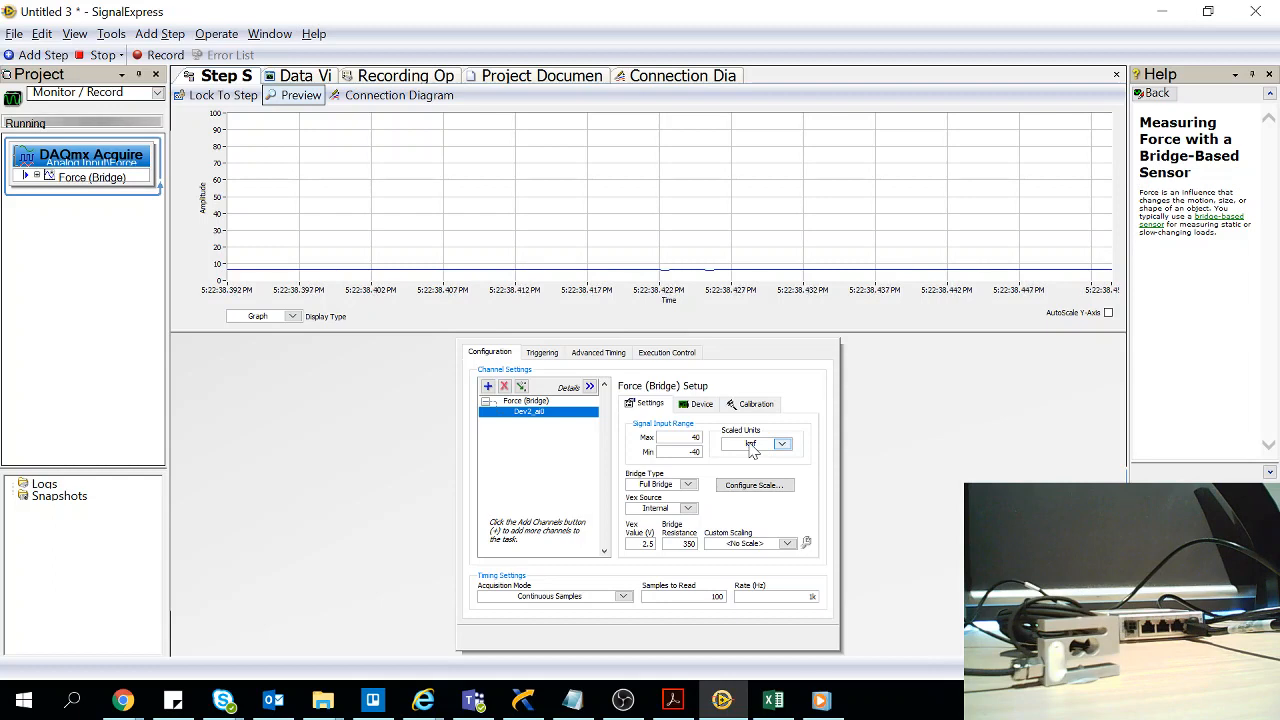
left_click(205, 143)
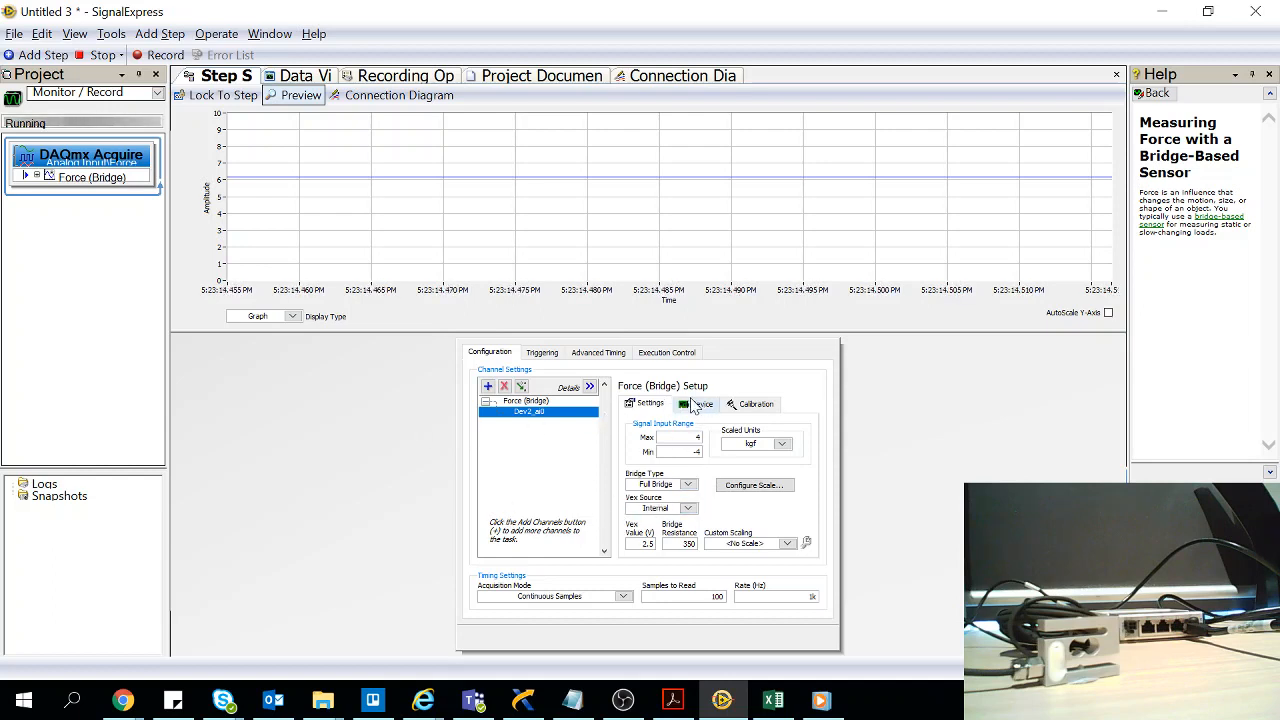
Stop the acquisition and set up a bridge calibration for the device with offset nulling enabled and shunt calibration disabled
left_click(695, 404)
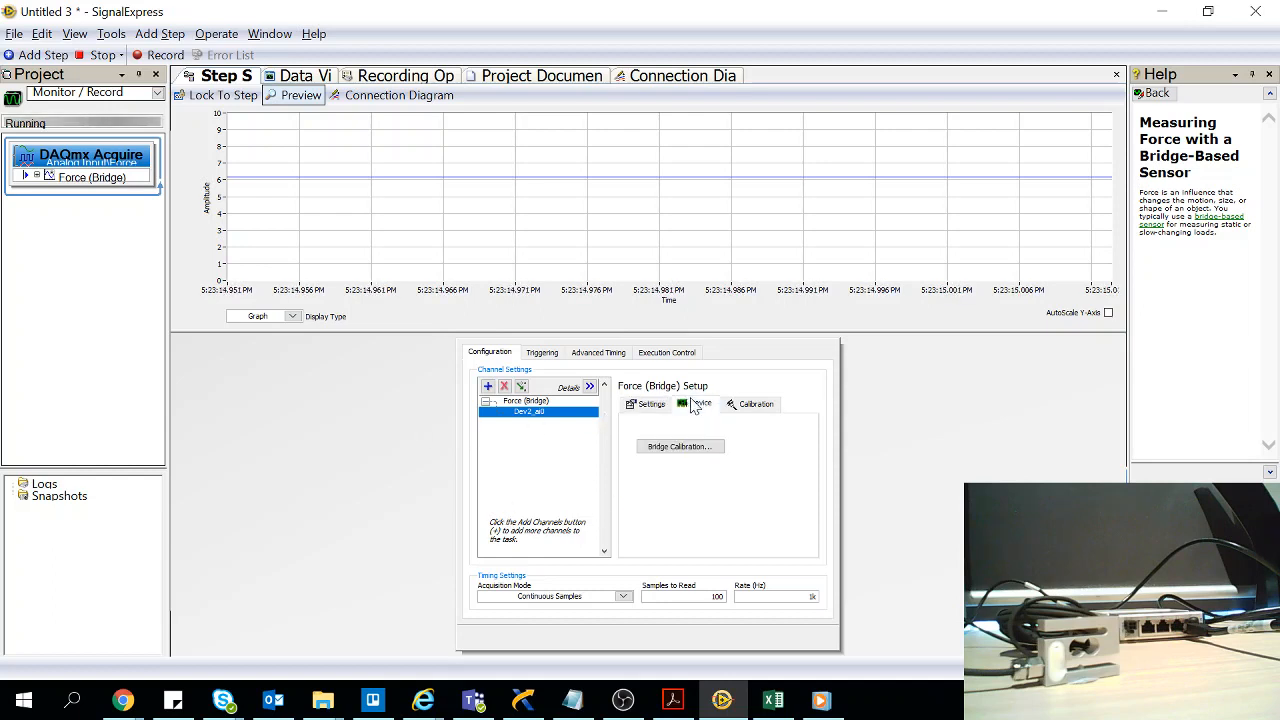
left_click(100, 55)
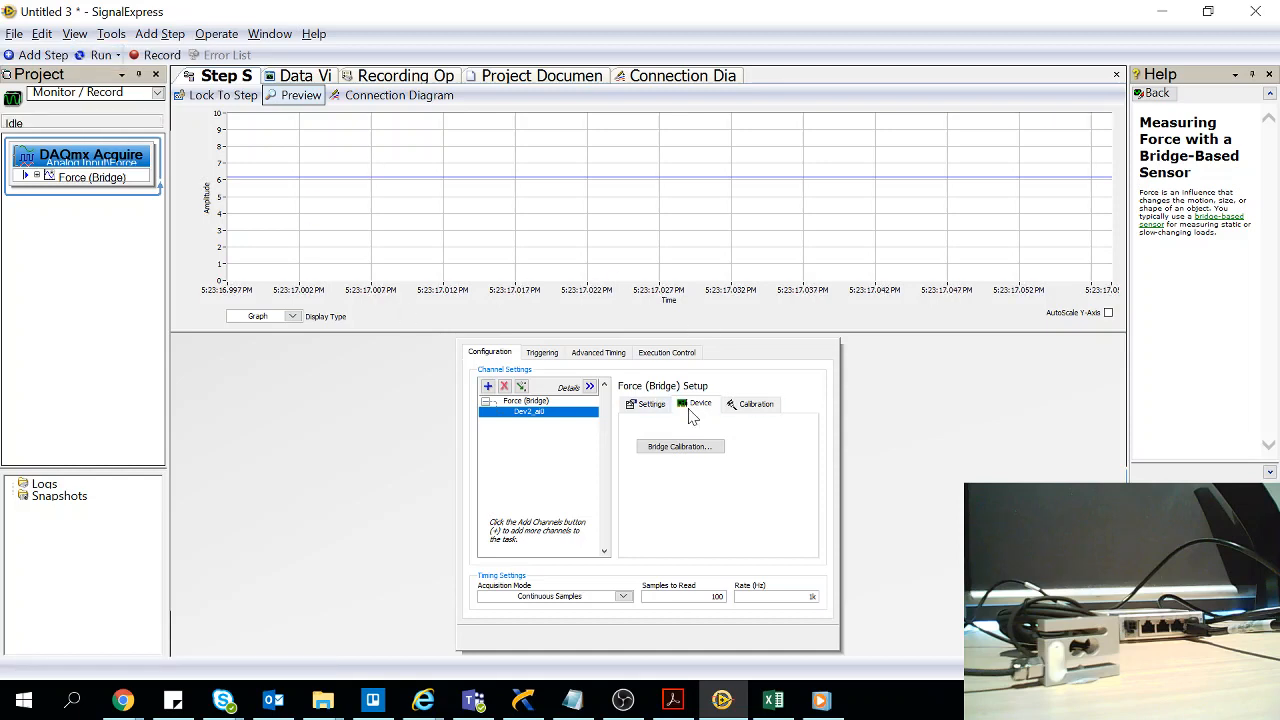
left_click(700, 448)
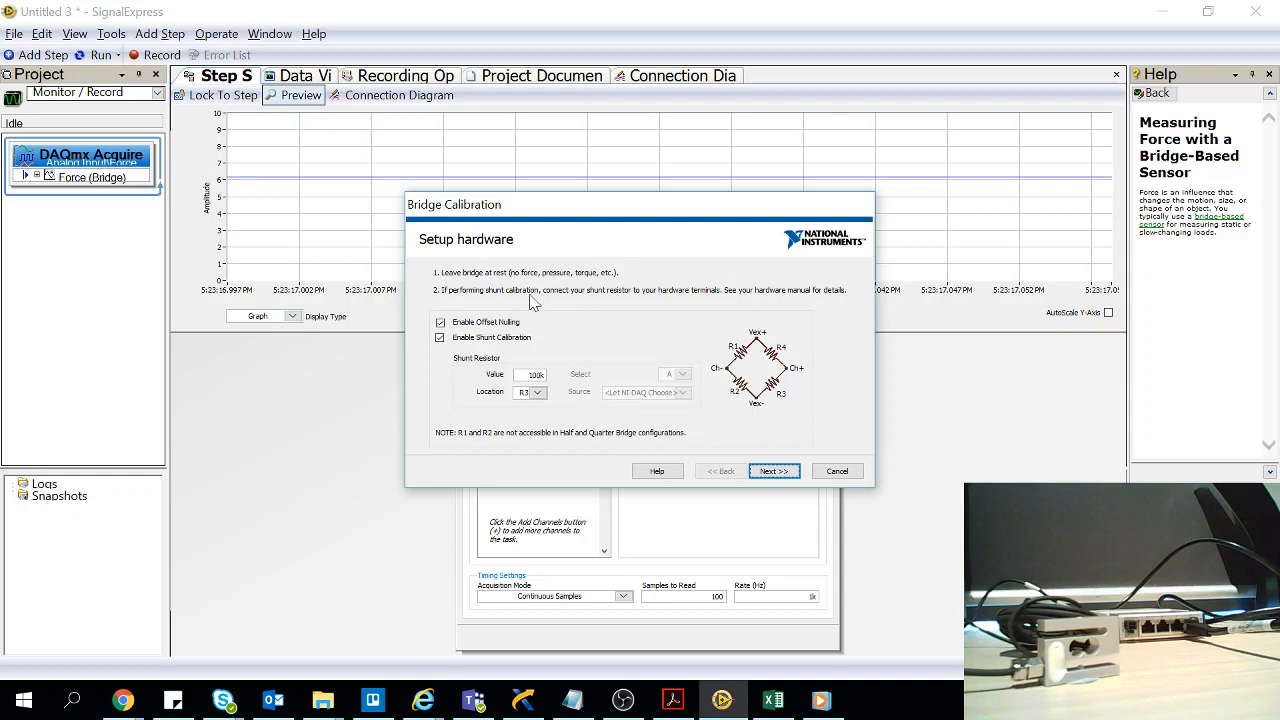
left_click(440, 338)
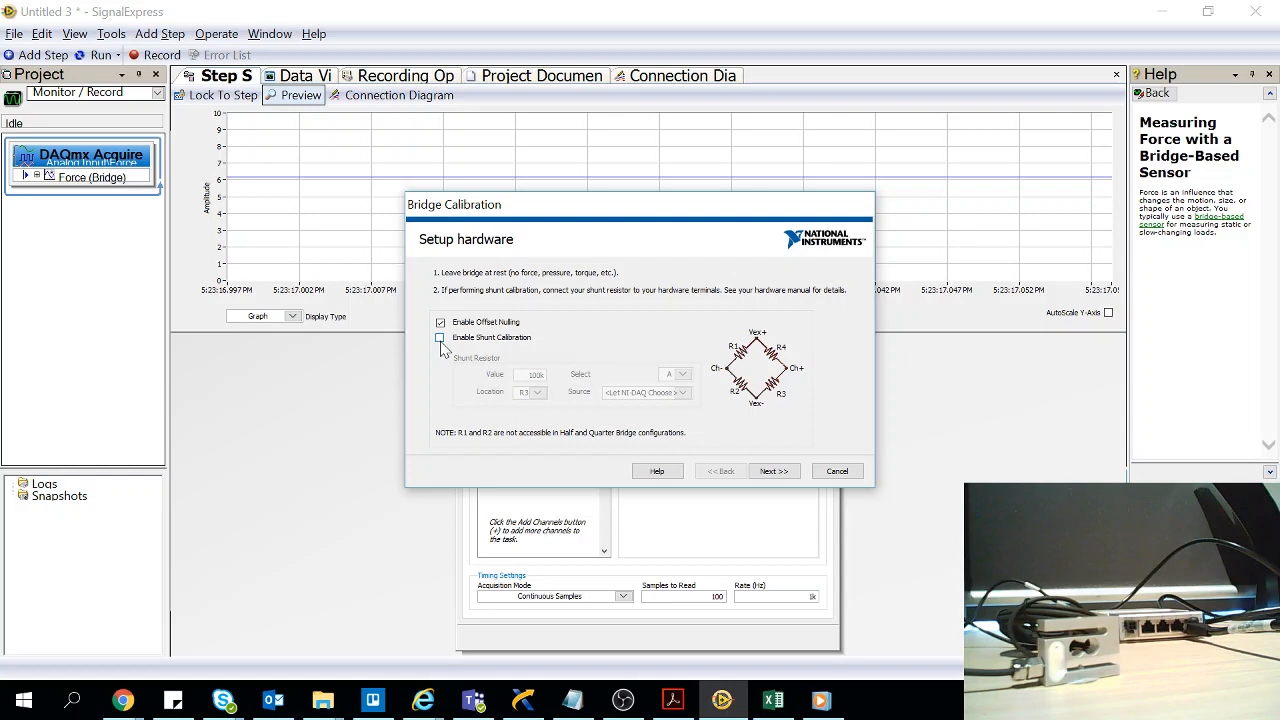
left_click(440, 338)
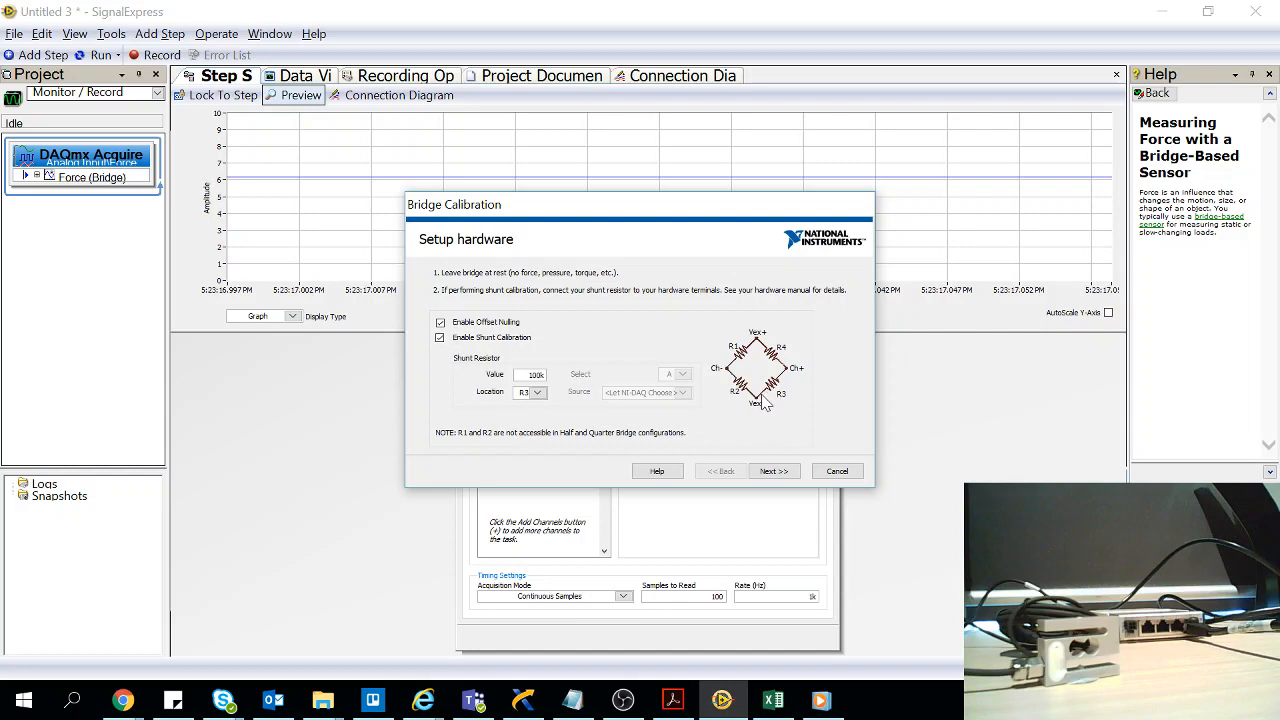
left_click(441, 339)
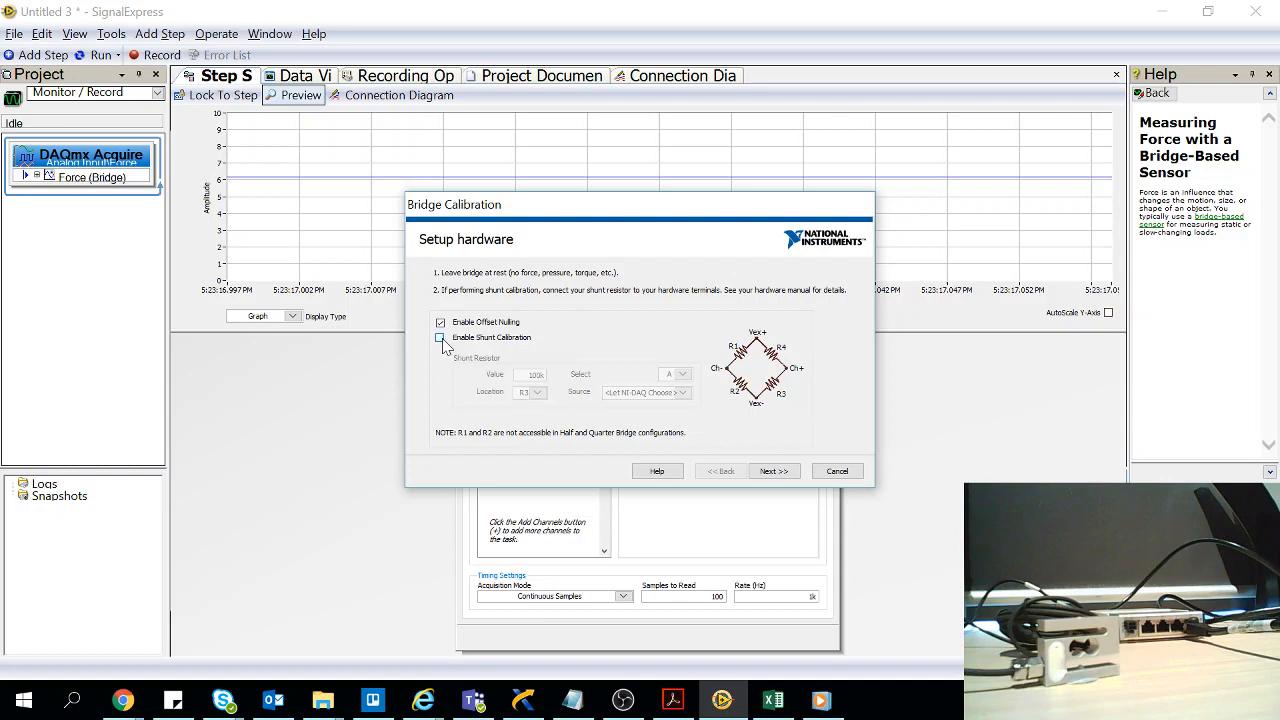
Calibrate the channel's bridge offset and finish the calibration, running the acquisition briefly to check the zeroed signal
left_click(775, 471)
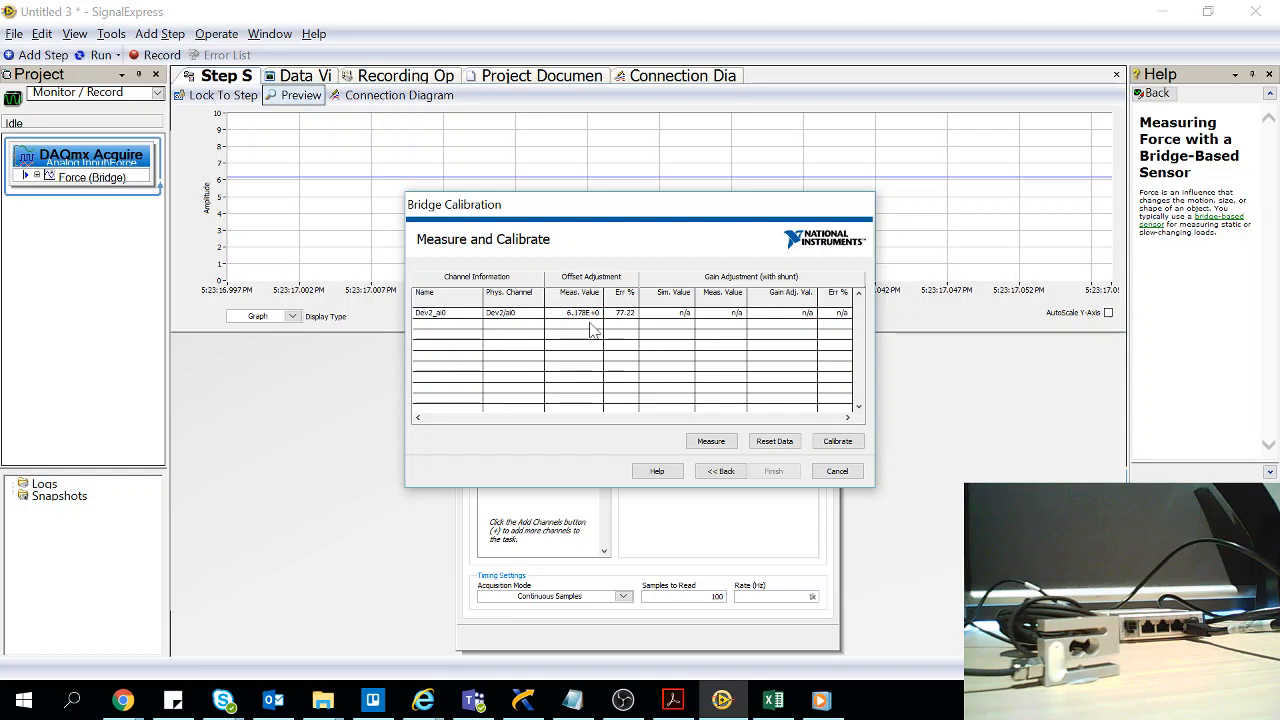
left_click(861, 444)
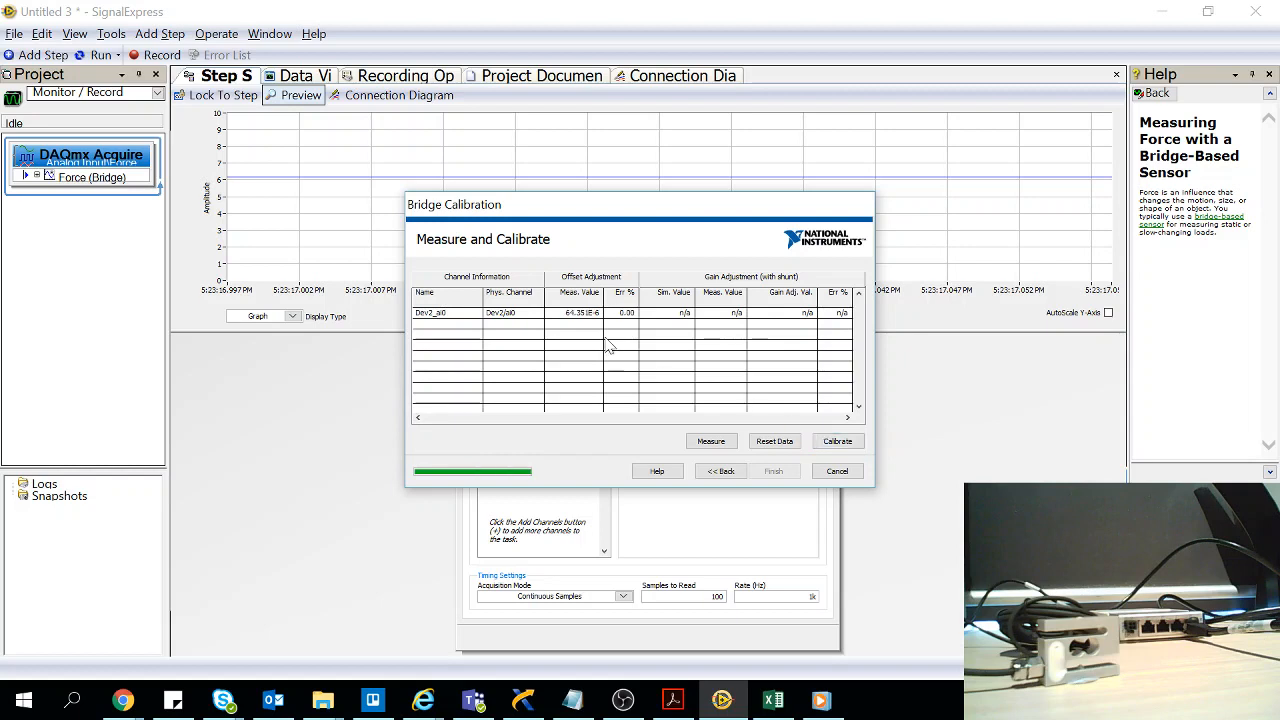
left_click(773, 471)
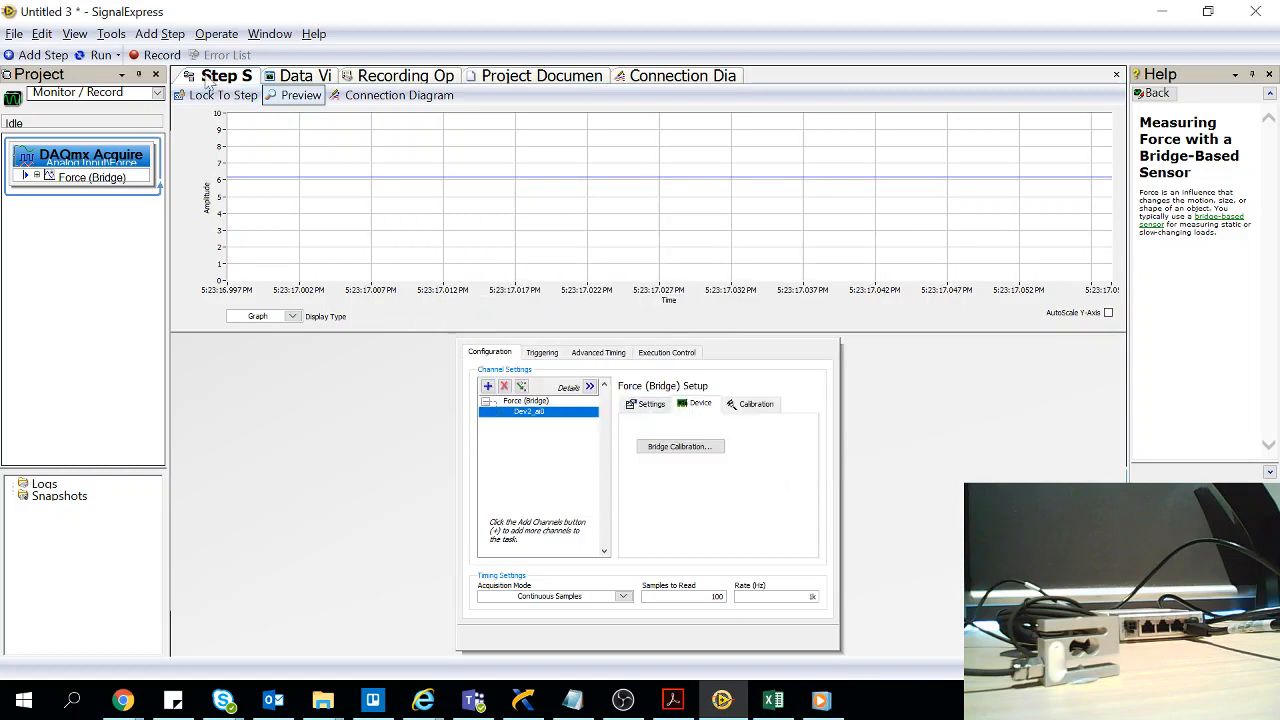
left_click(100, 55)
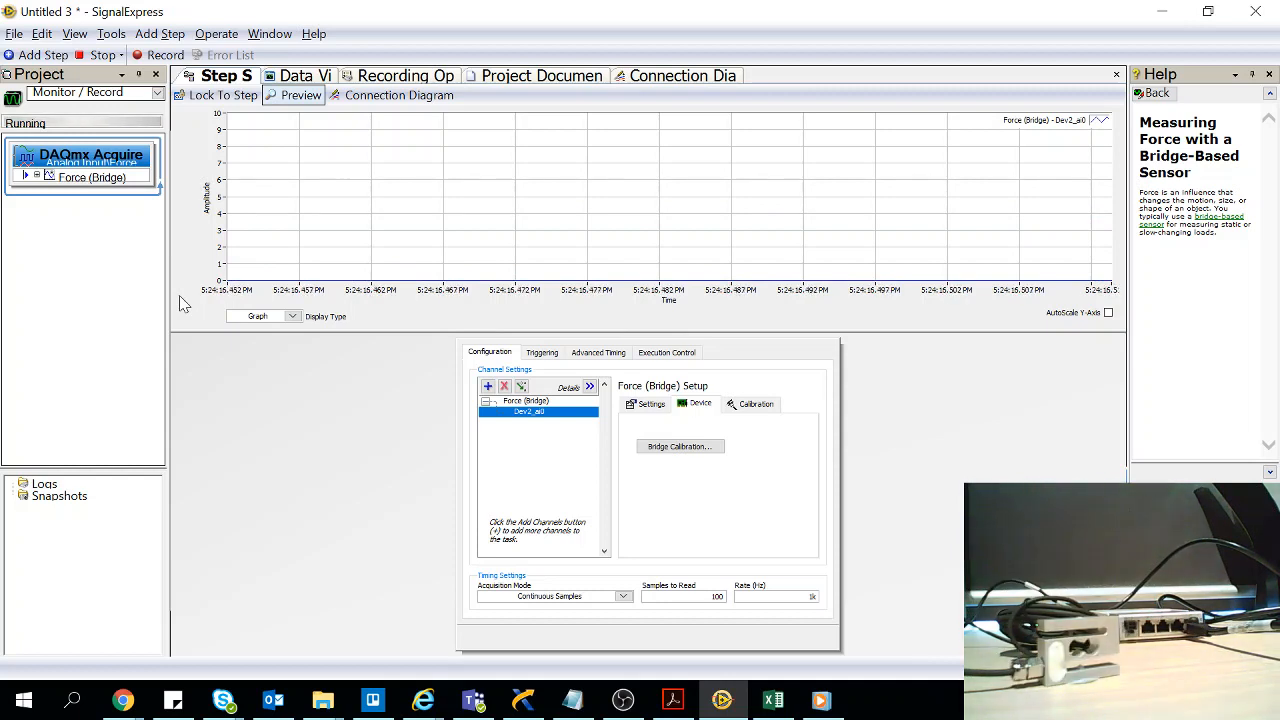
left_click(100, 57)
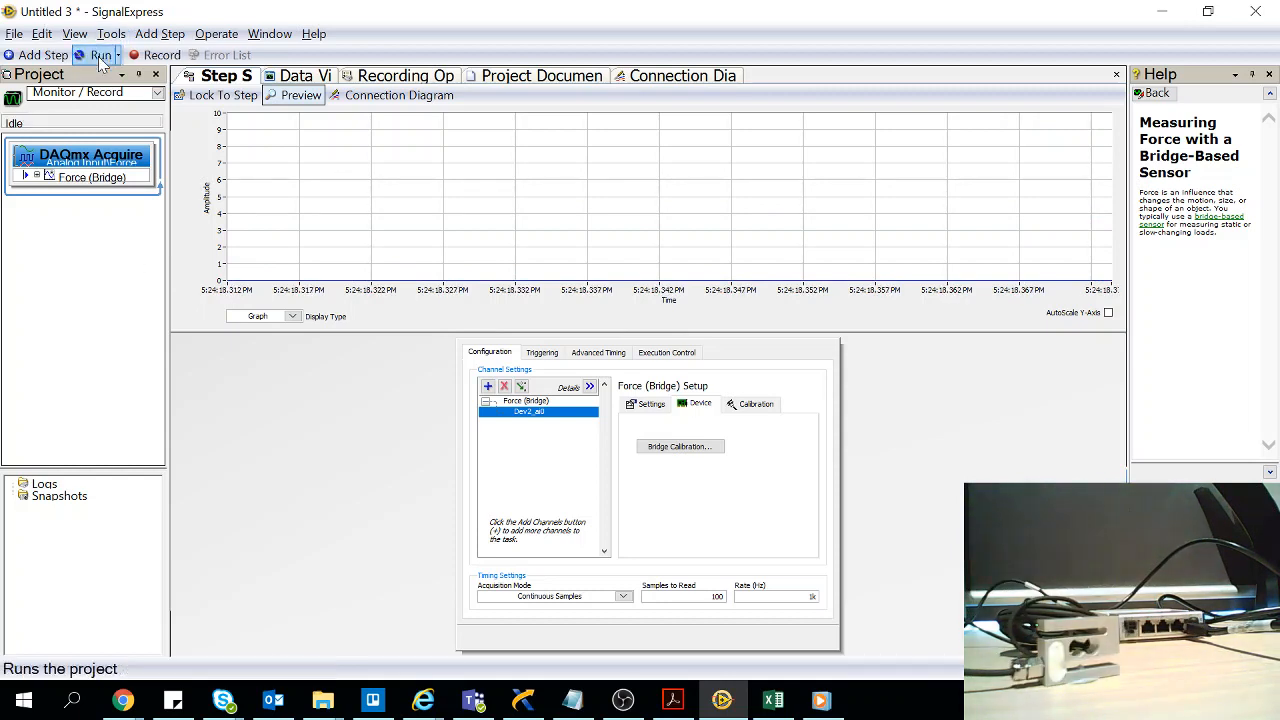
Repeat the bridge calibration with both offset nulling and shunt calibration enabled, using a 100k shunt resistor at R3, and finish it
left_click(700, 450)
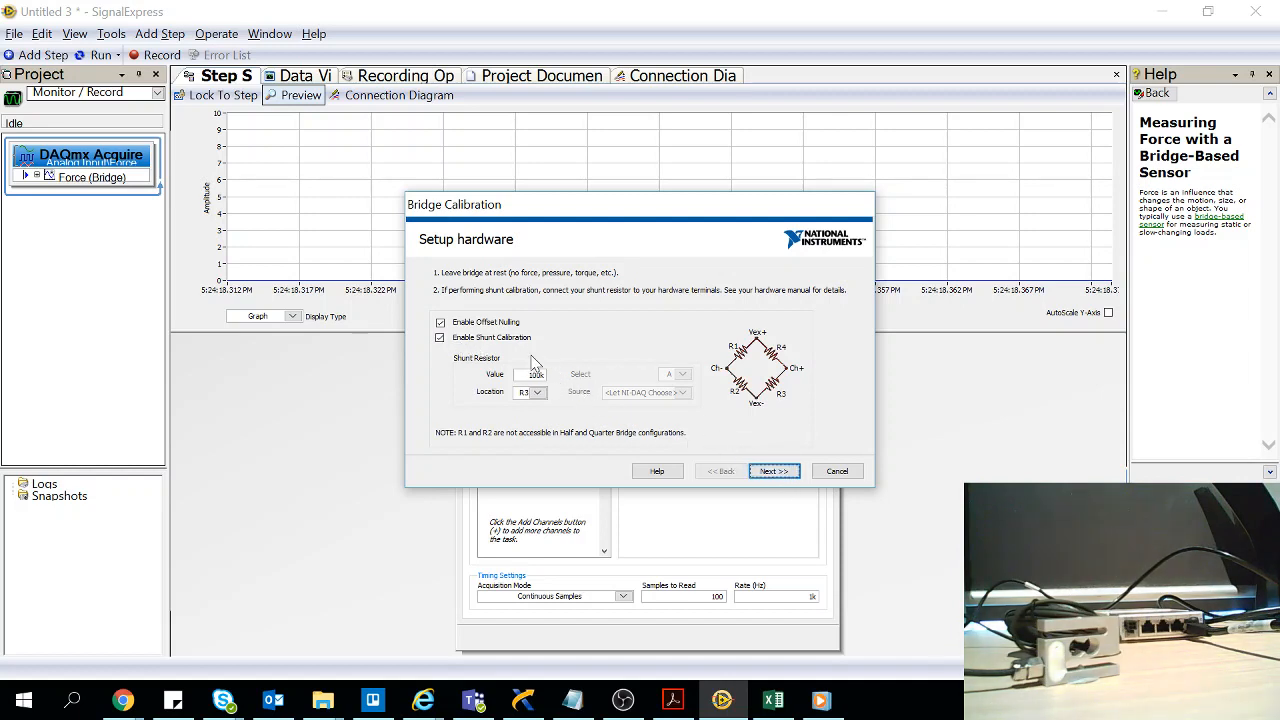
left_click(771, 470)
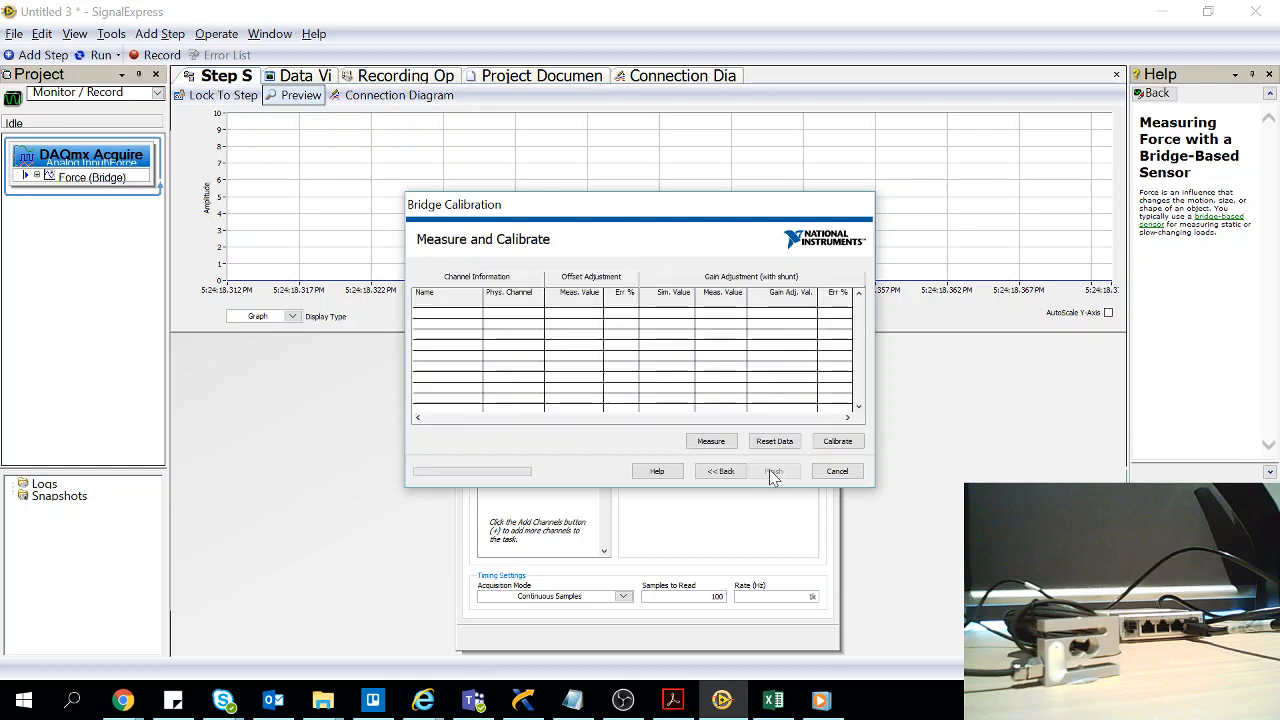
left_click(852, 446)
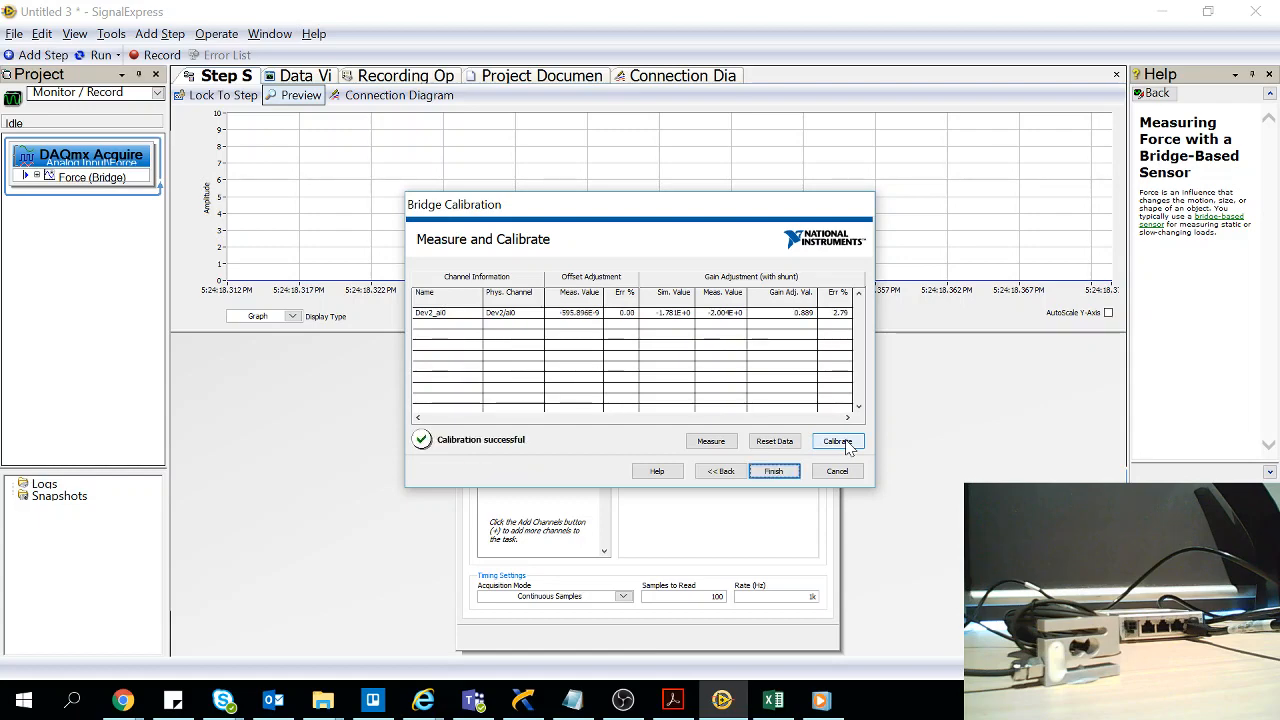
left_click(775, 471)
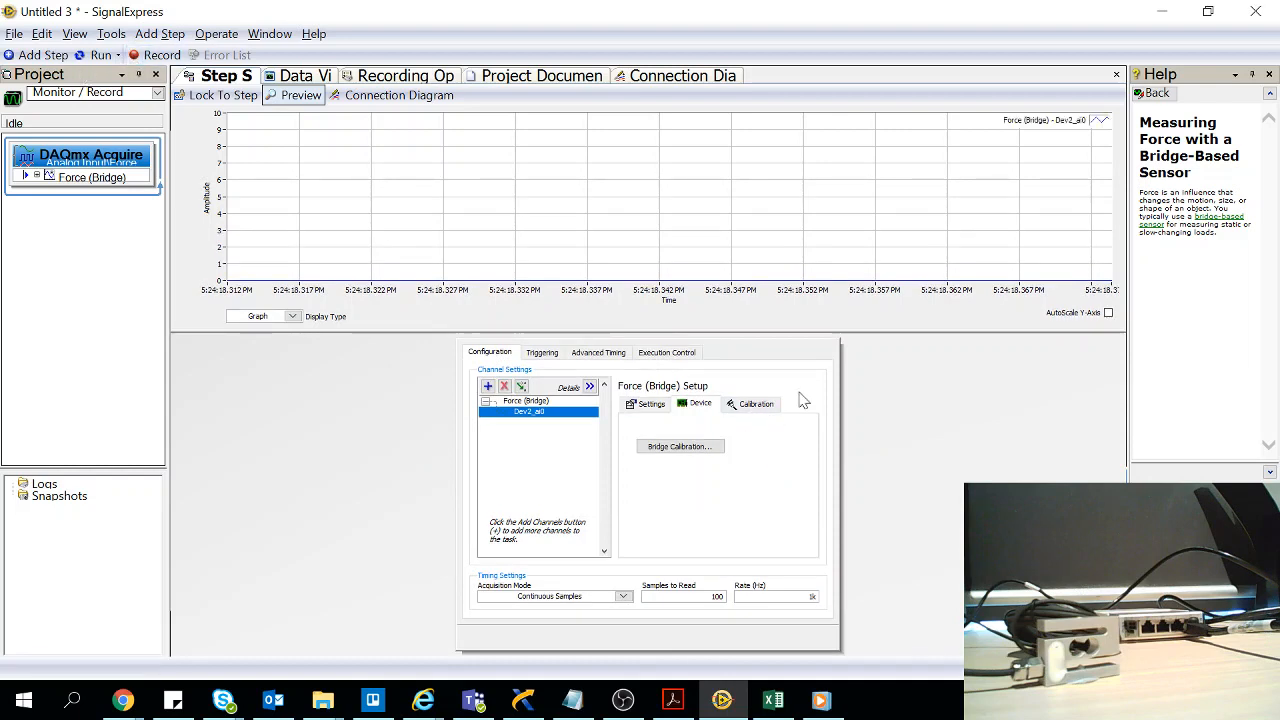
Start a channel calibration with the calibrator's name entered, expiration date 13/09/2019, and 1000 samples to average at a 1000 Hz sample rate
left_click(752, 404)
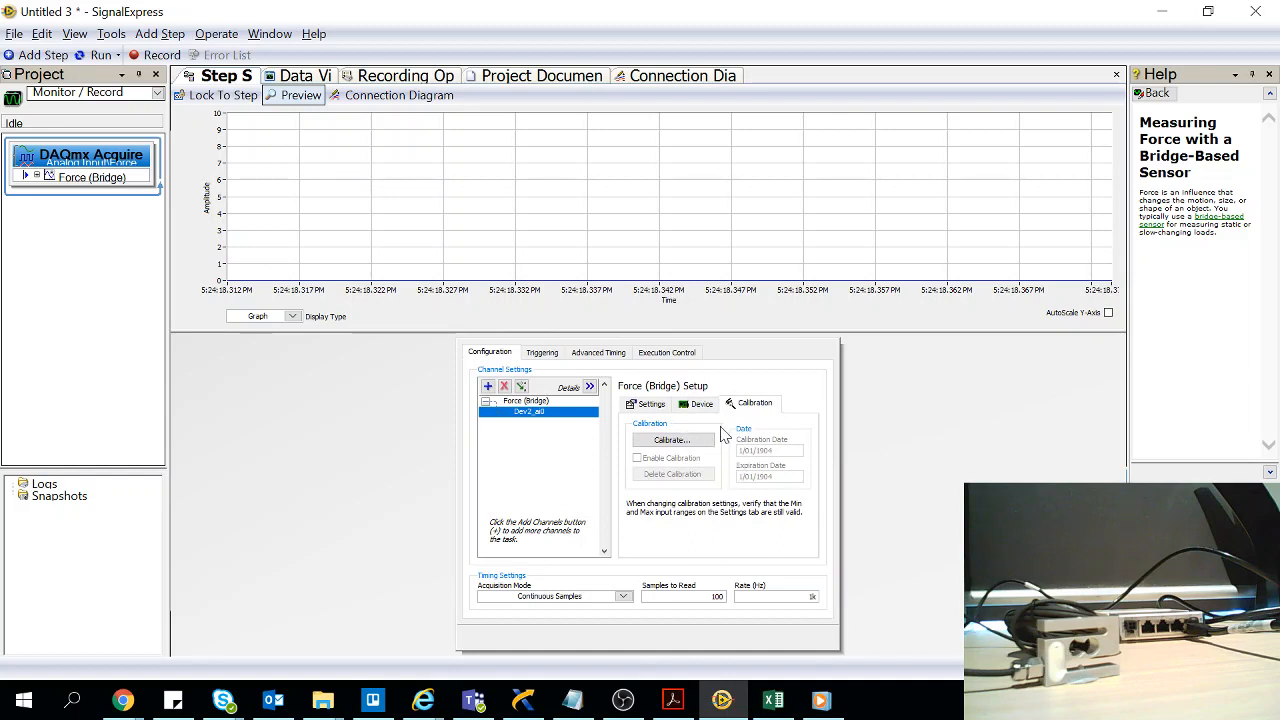
left_click(683, 442)
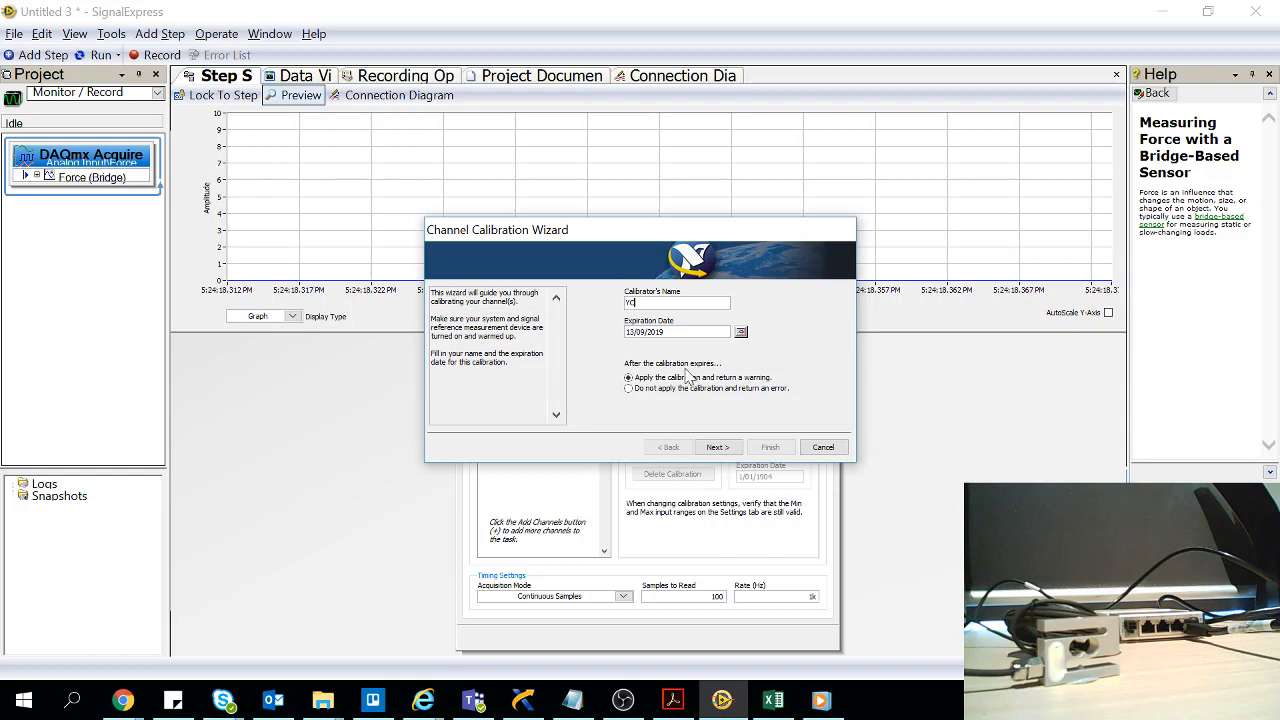
left_click(737, 447)
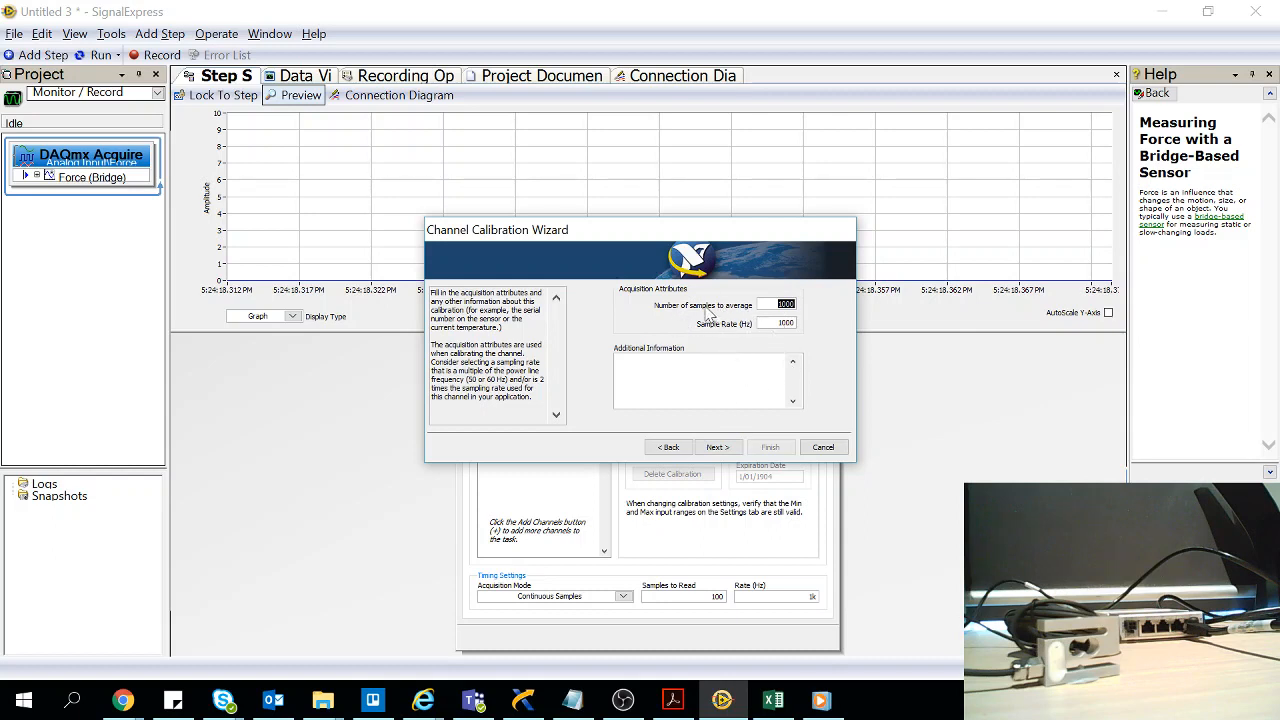
left_click(715, 450)
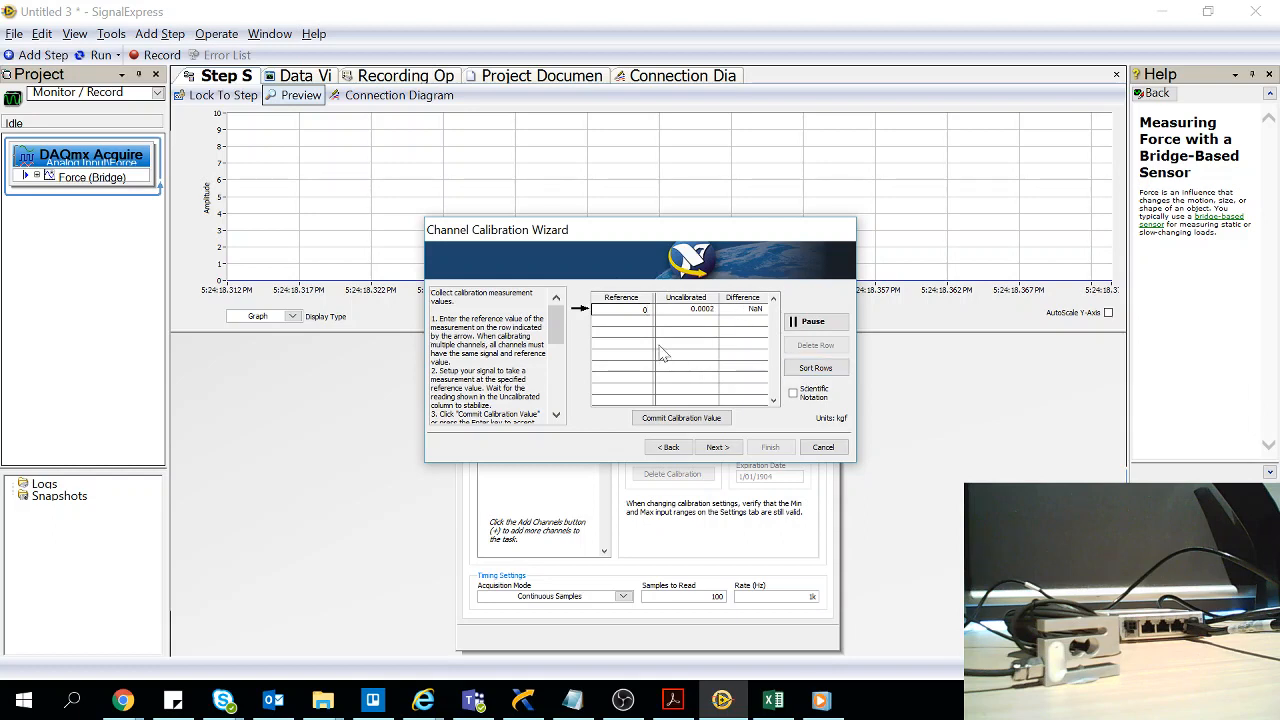
Commit calibration reference values of 0 kgf with the sensor unloaded and 4 kgf with the weight on it
key("Return")
left_click(684, 418)
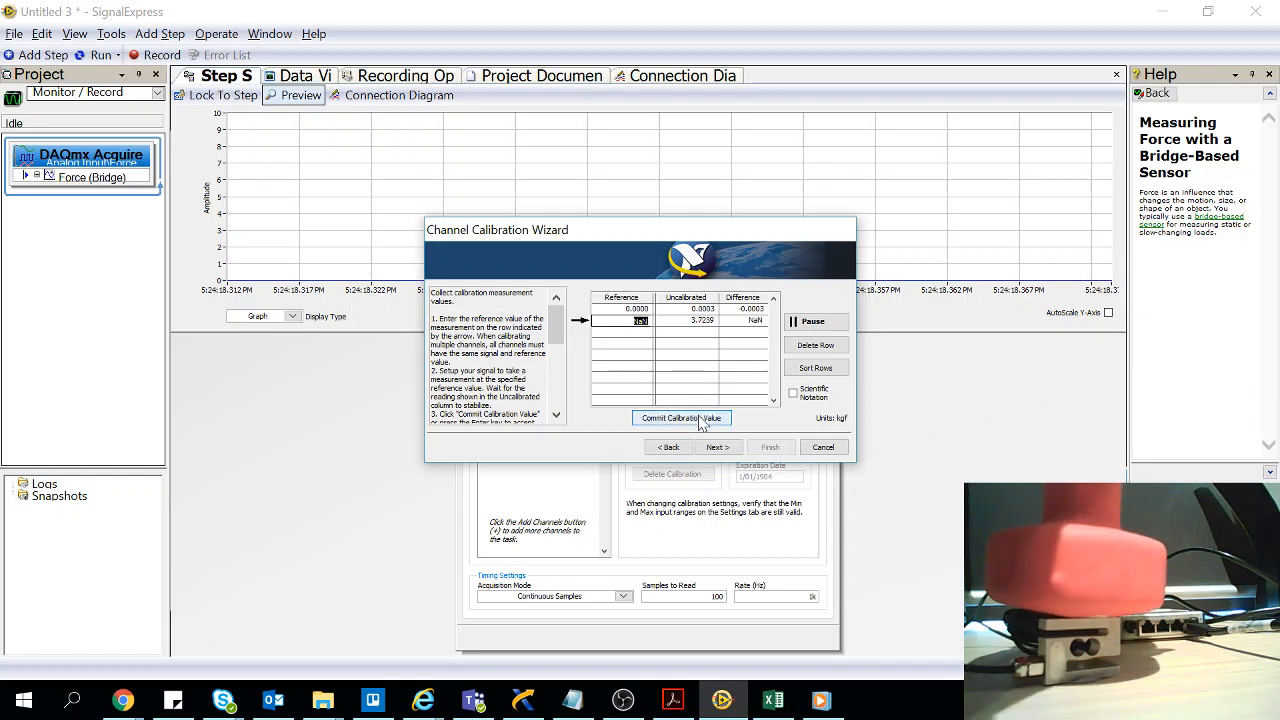
left_click(699, 416)
left_click(832, 434)
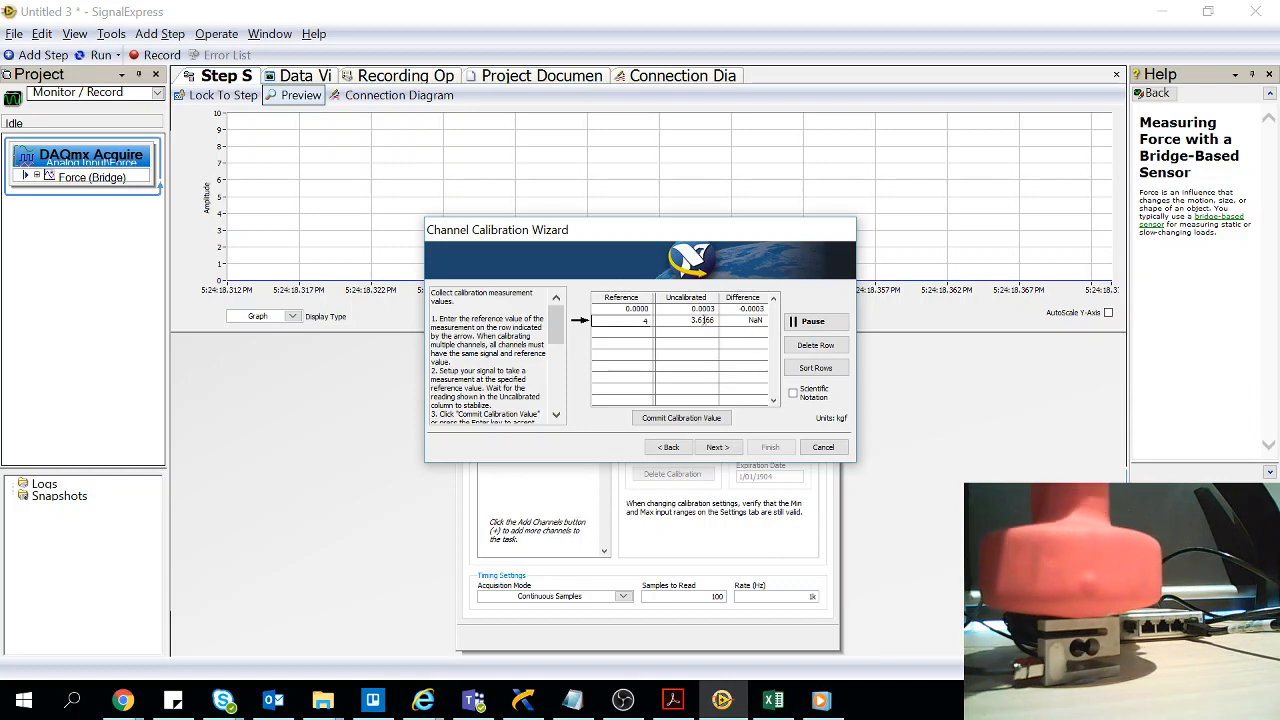
left_click(716, 424)
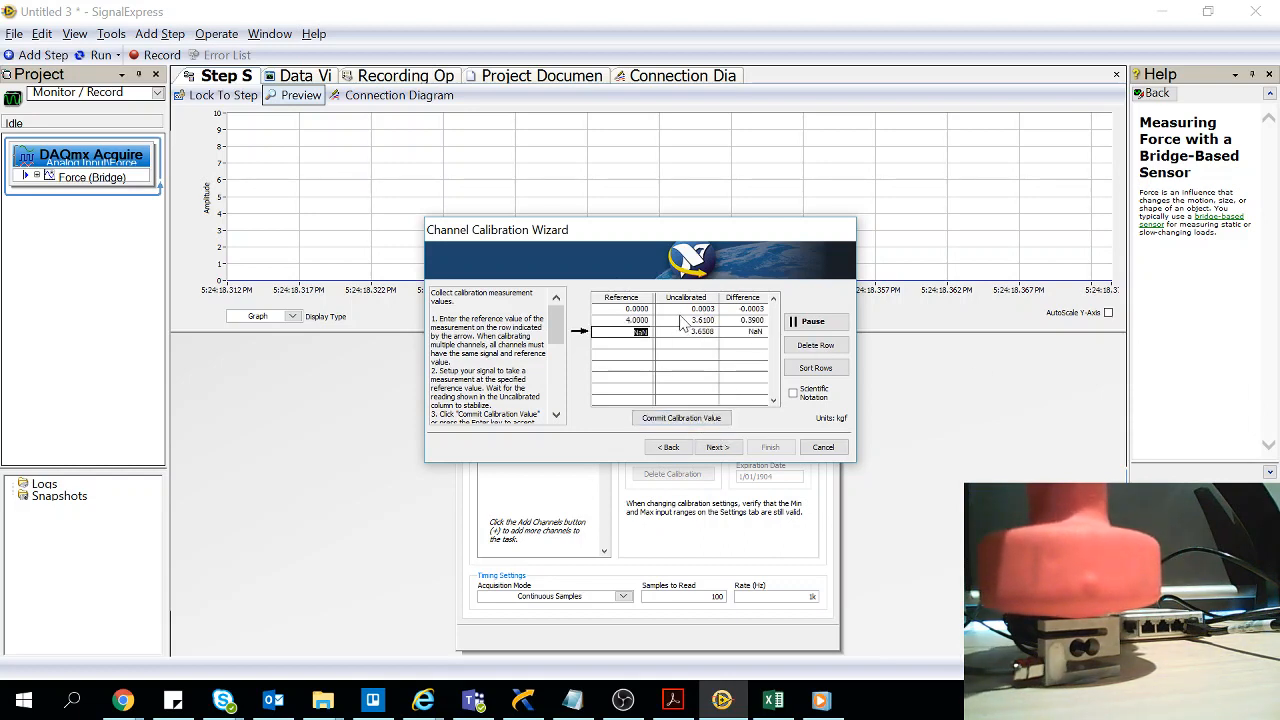
Delete the extra active calibration row, commit the last value, and finish the channel calibration using the assigned -4 end point
left_click(815, 345)
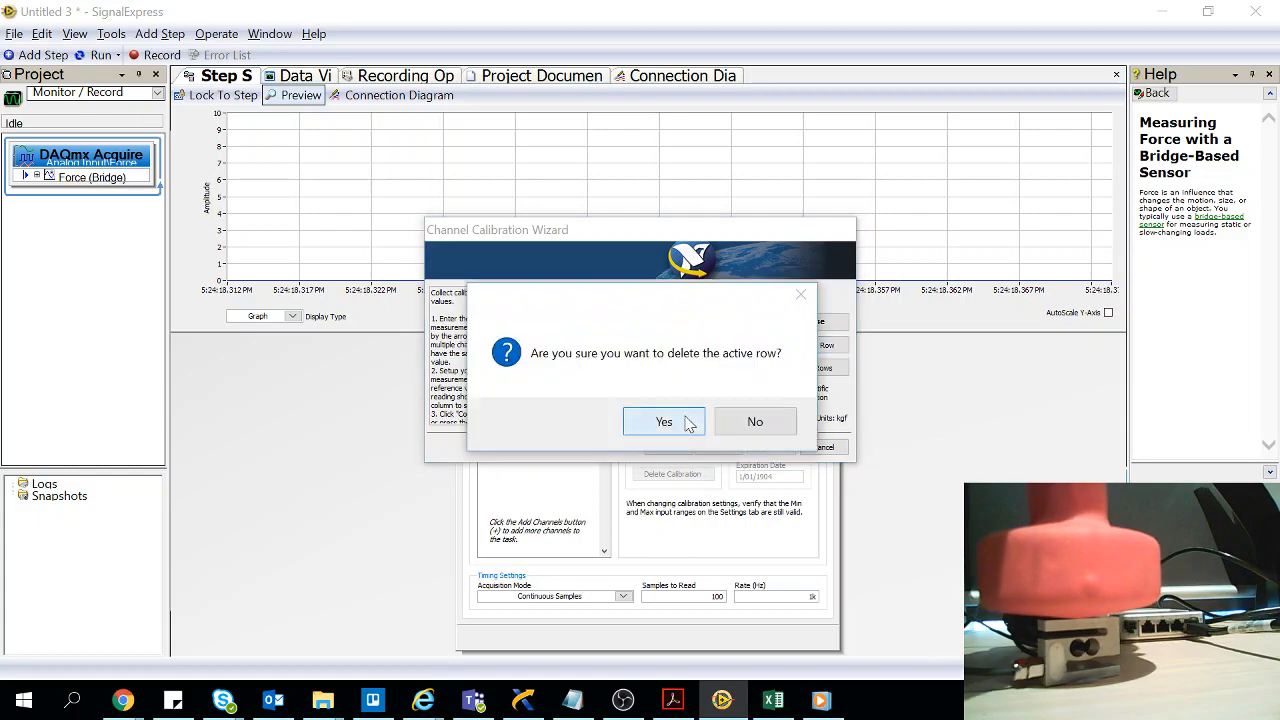
left_click(663, 421)
left_click(718, 447)
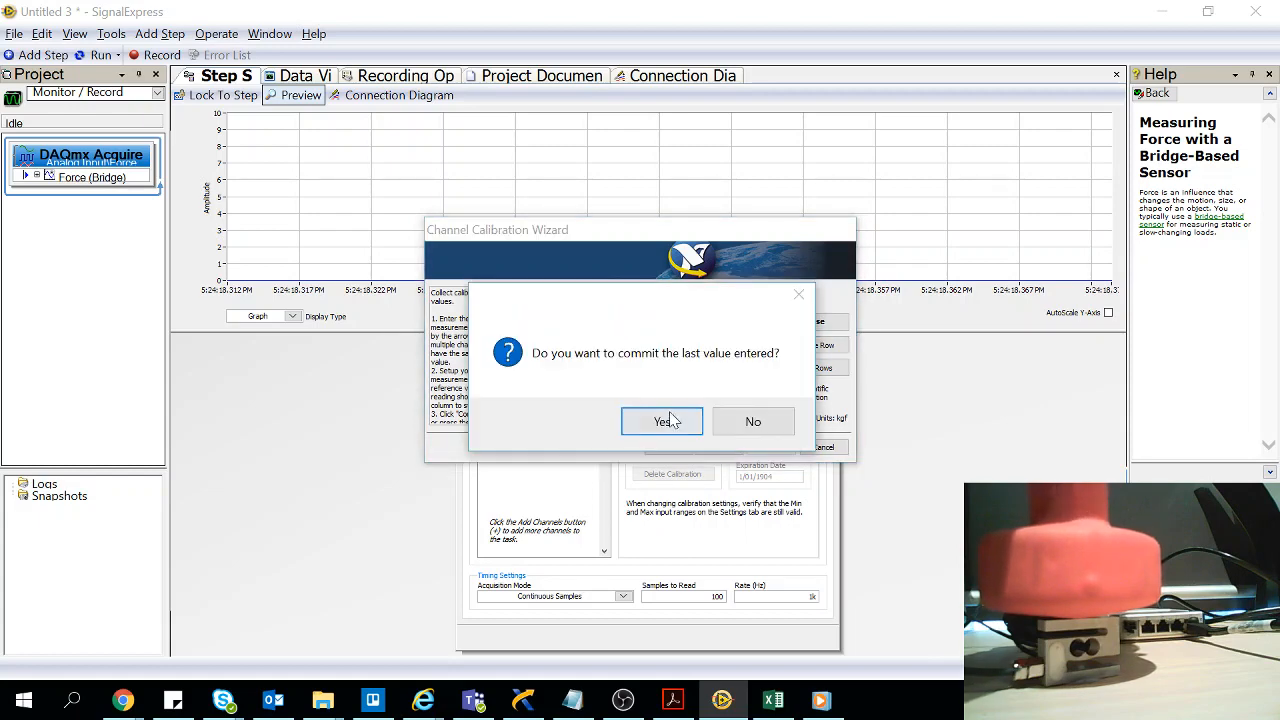
left_click(664, 421)
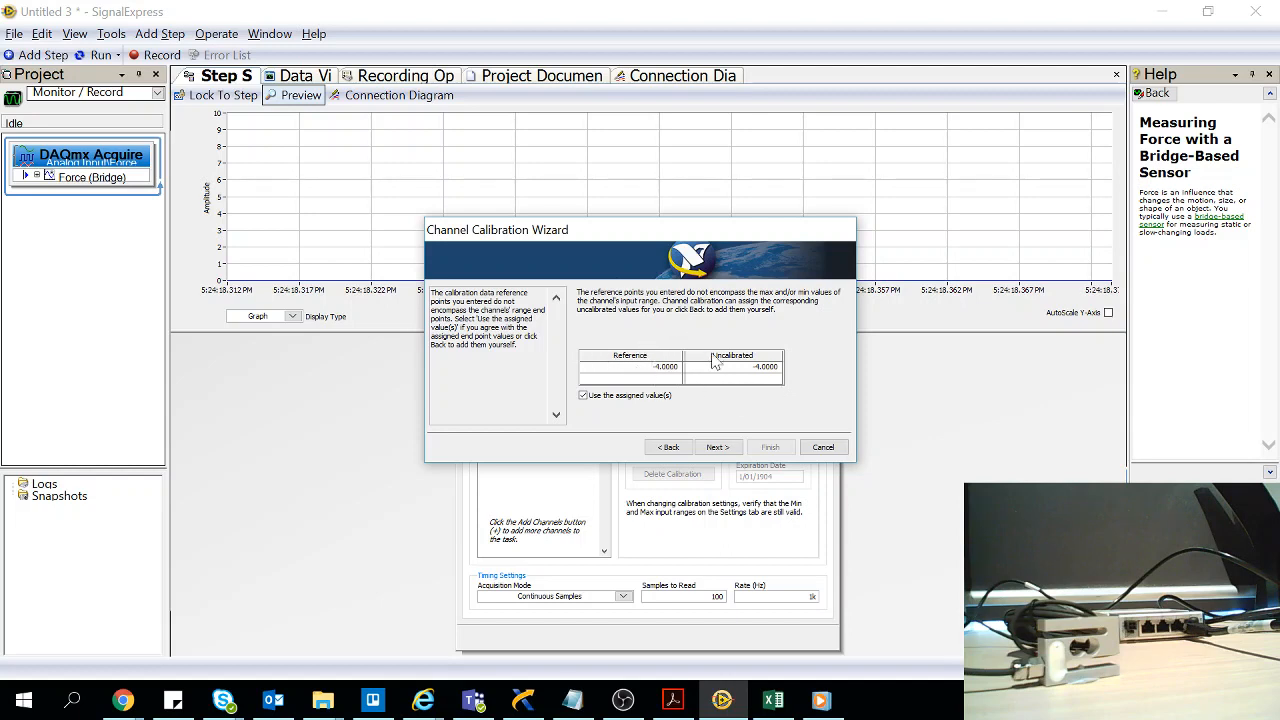
left_click(718, 447)
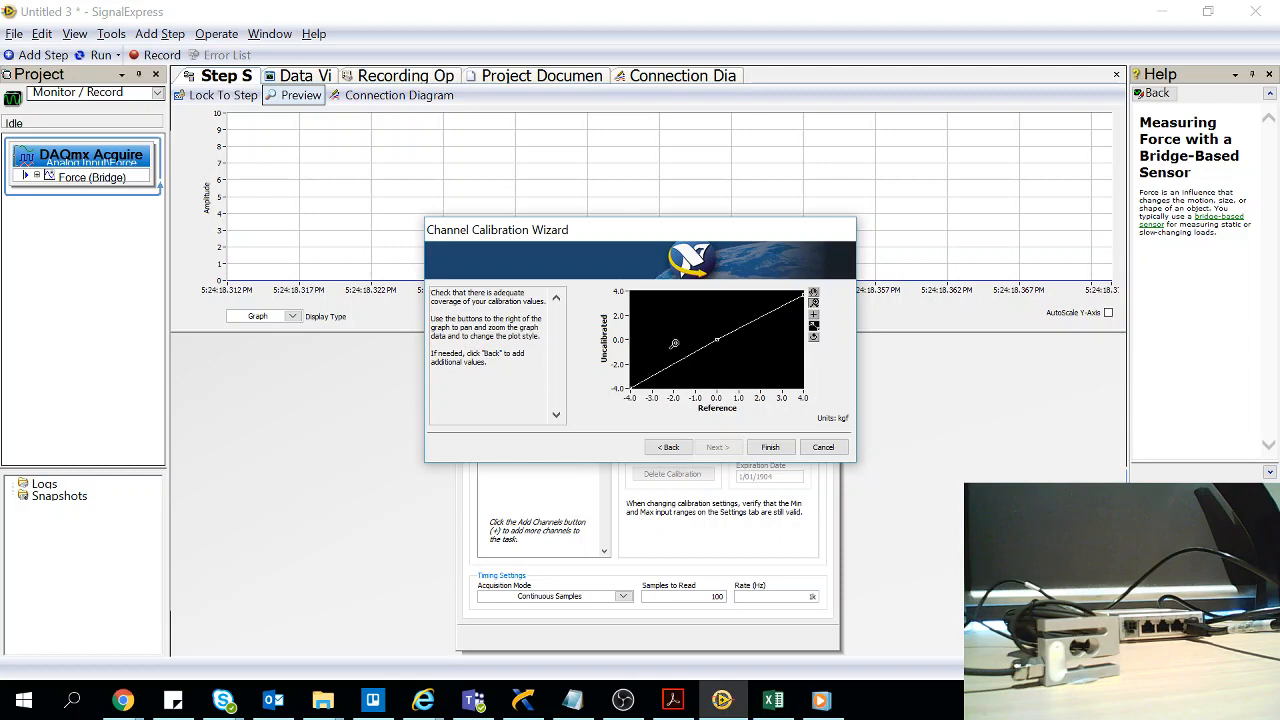
left_click(773, 450)
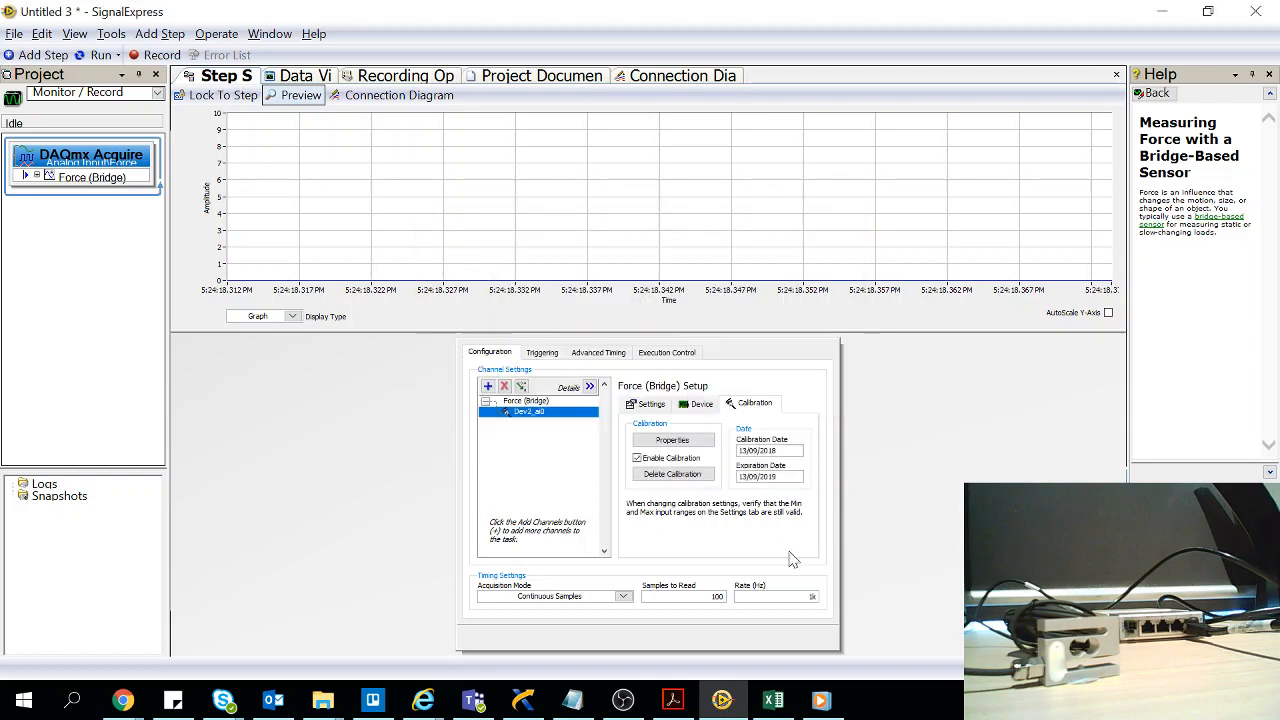
Return to the channel's force settings and run the acquisition with the channel calibration enabled
left_click(648, 403)
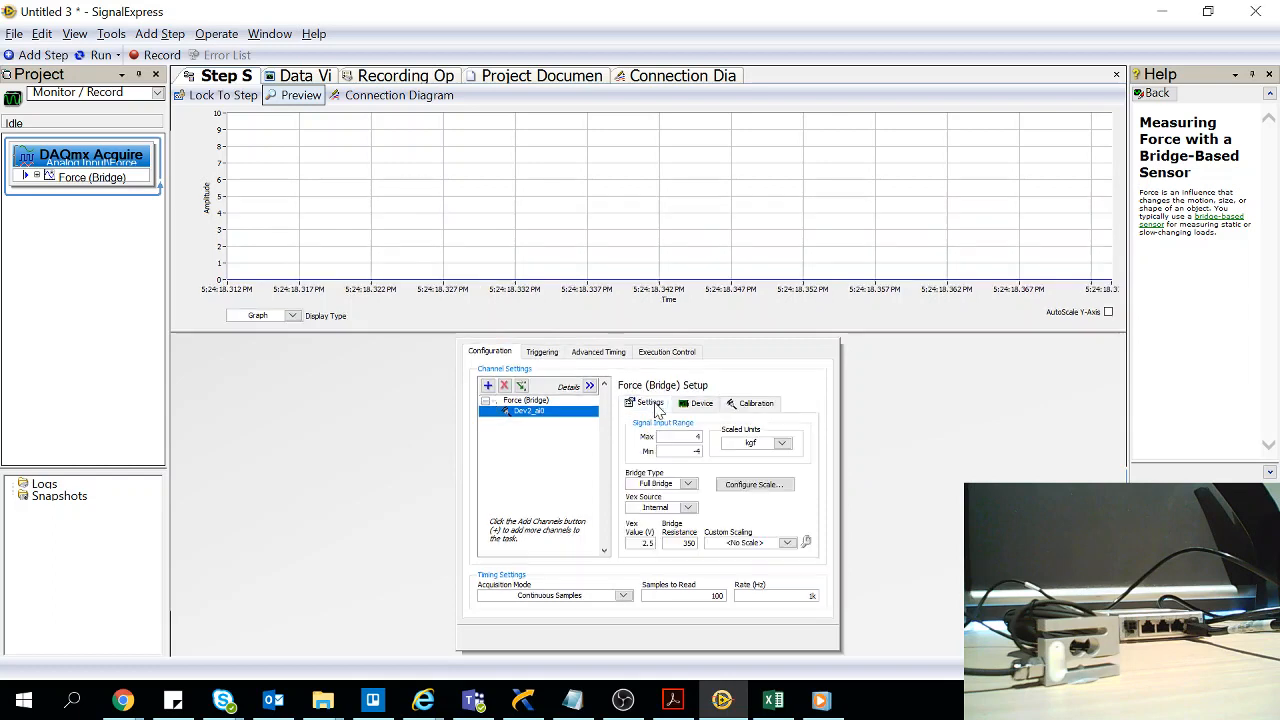
left_click(85, 60)
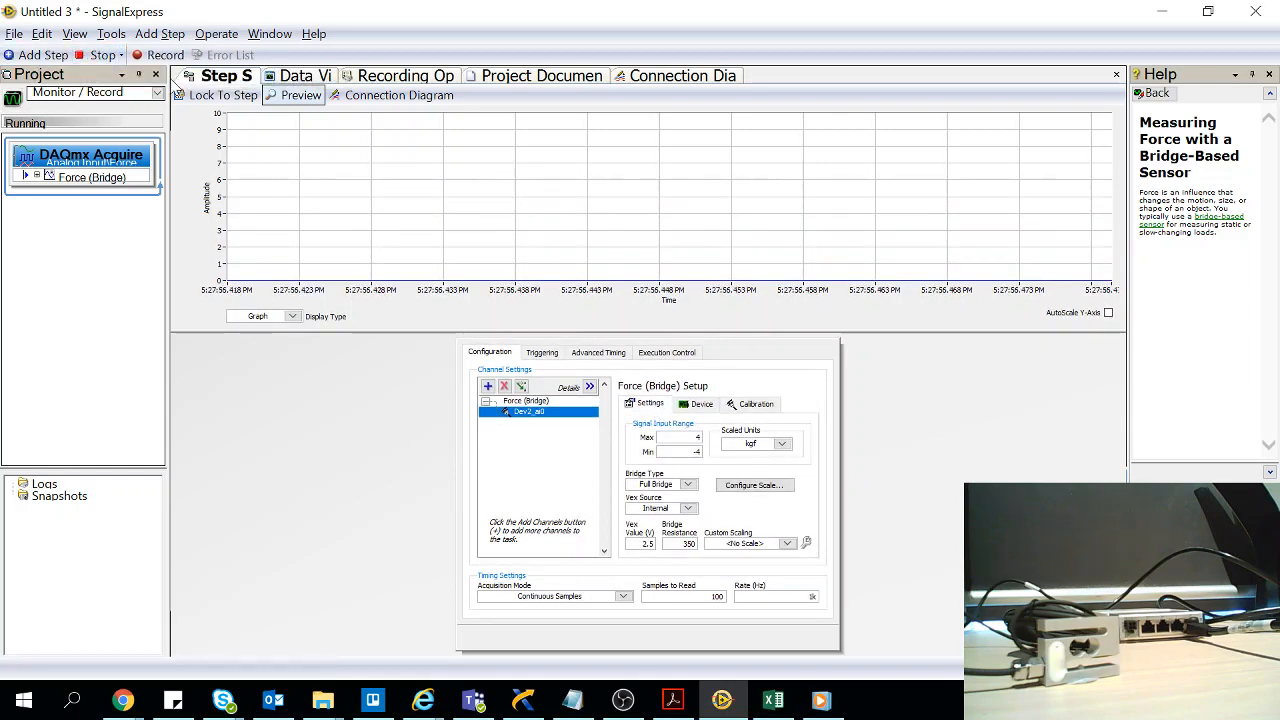